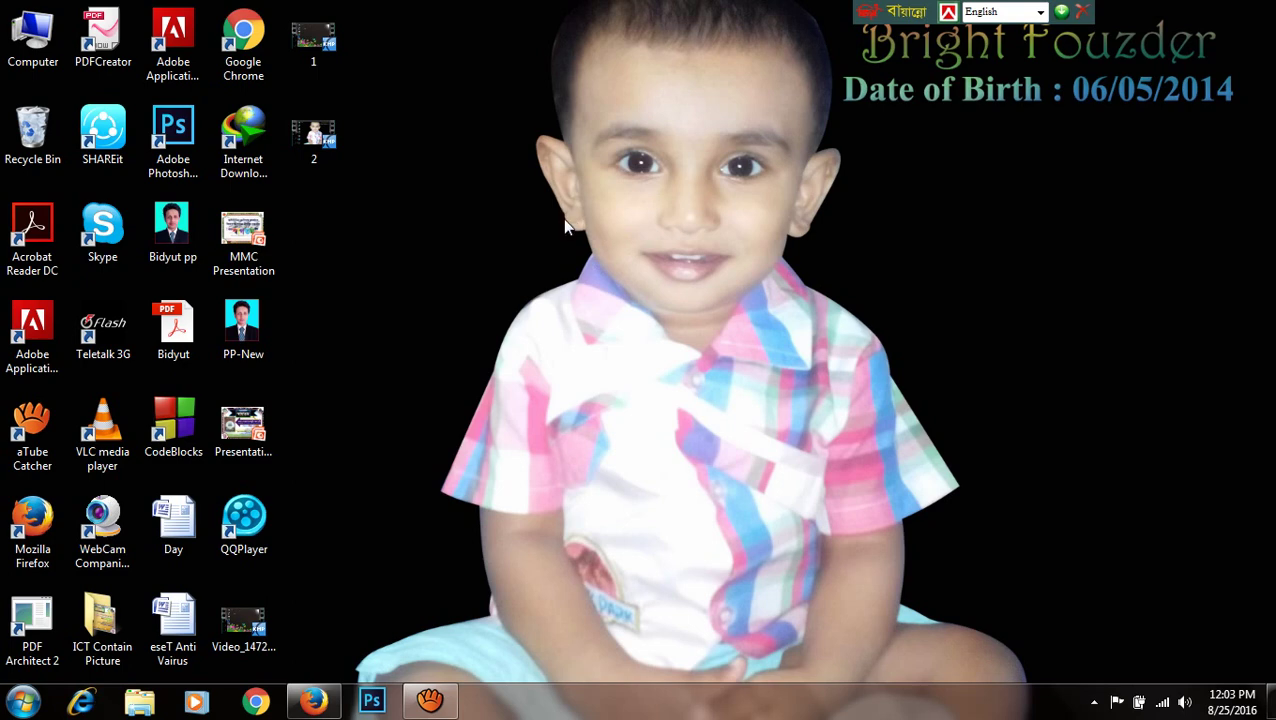
{"action": "left_click", "coordinate": [322, 706]}
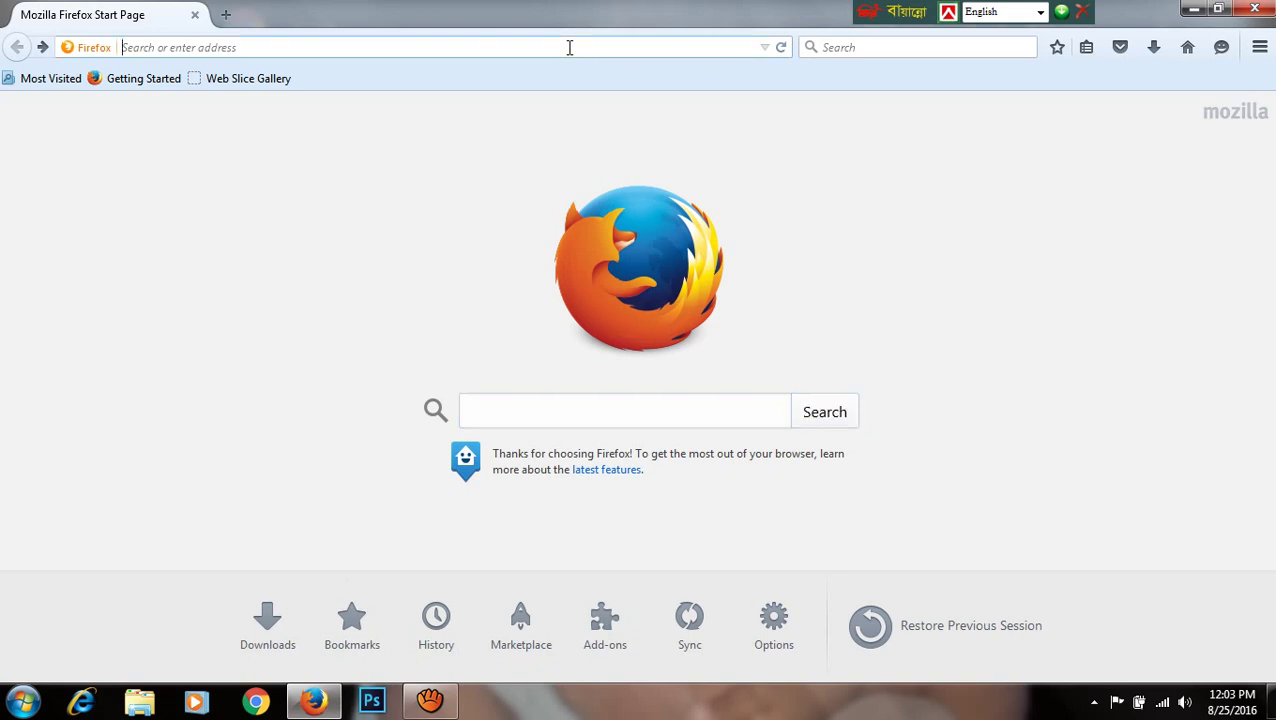
{"action": "left_click", "coordinate": [766, 48]}
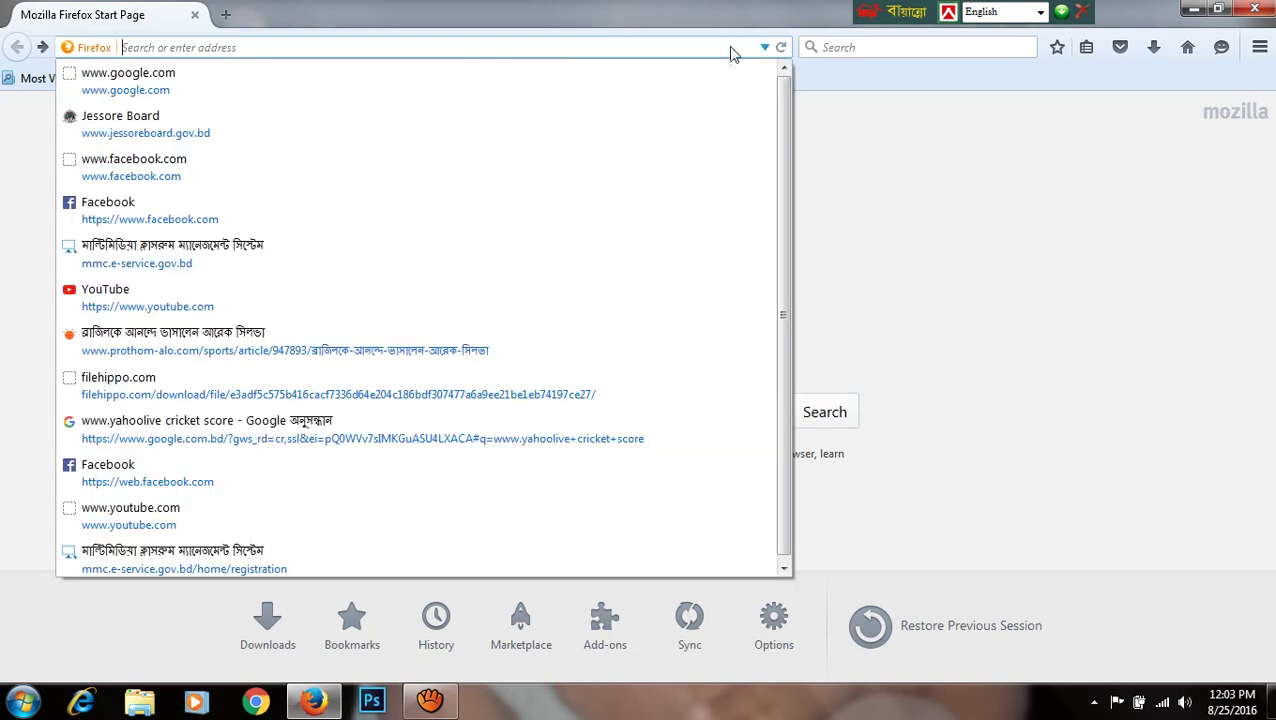
{"action": "left_click", "coordinate": [180, 128]}
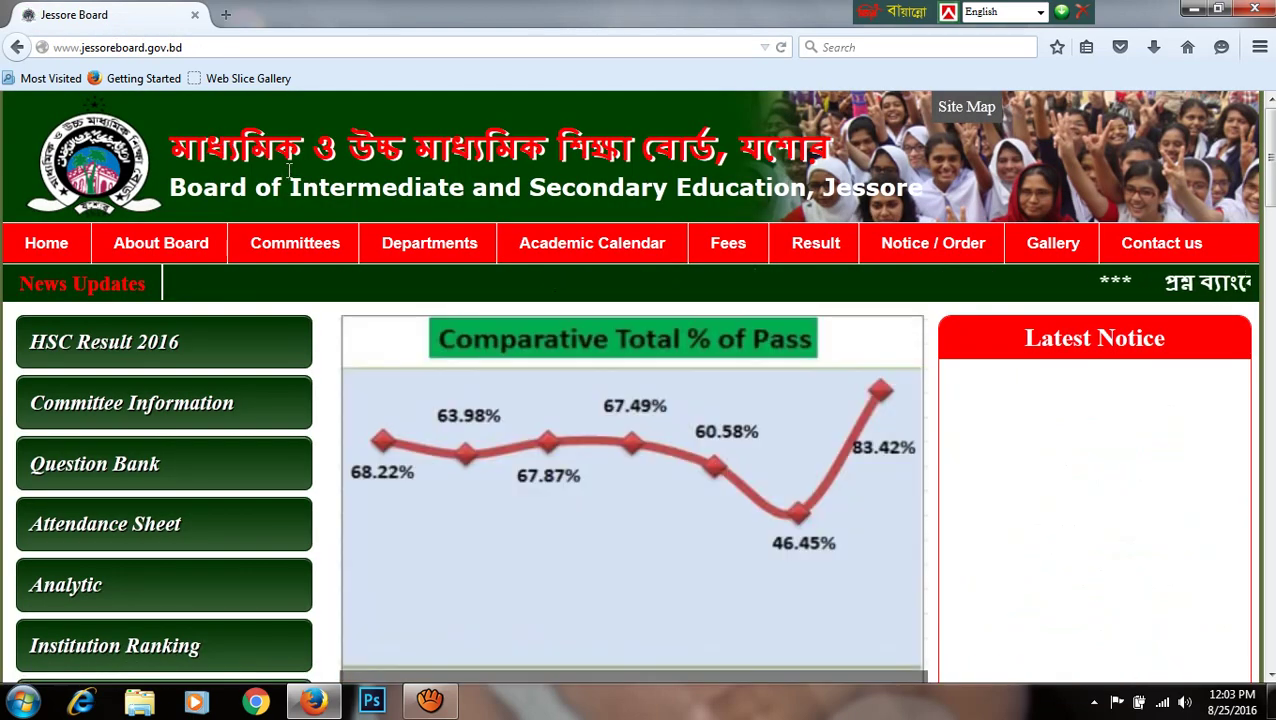
- Open the board's Question Bank site and enter it to reach the sign-in page
{"action": "mouse_move", "coordinate": [430, 243]}
{"action": "mouse_move", "coordinate": [470, 366]}
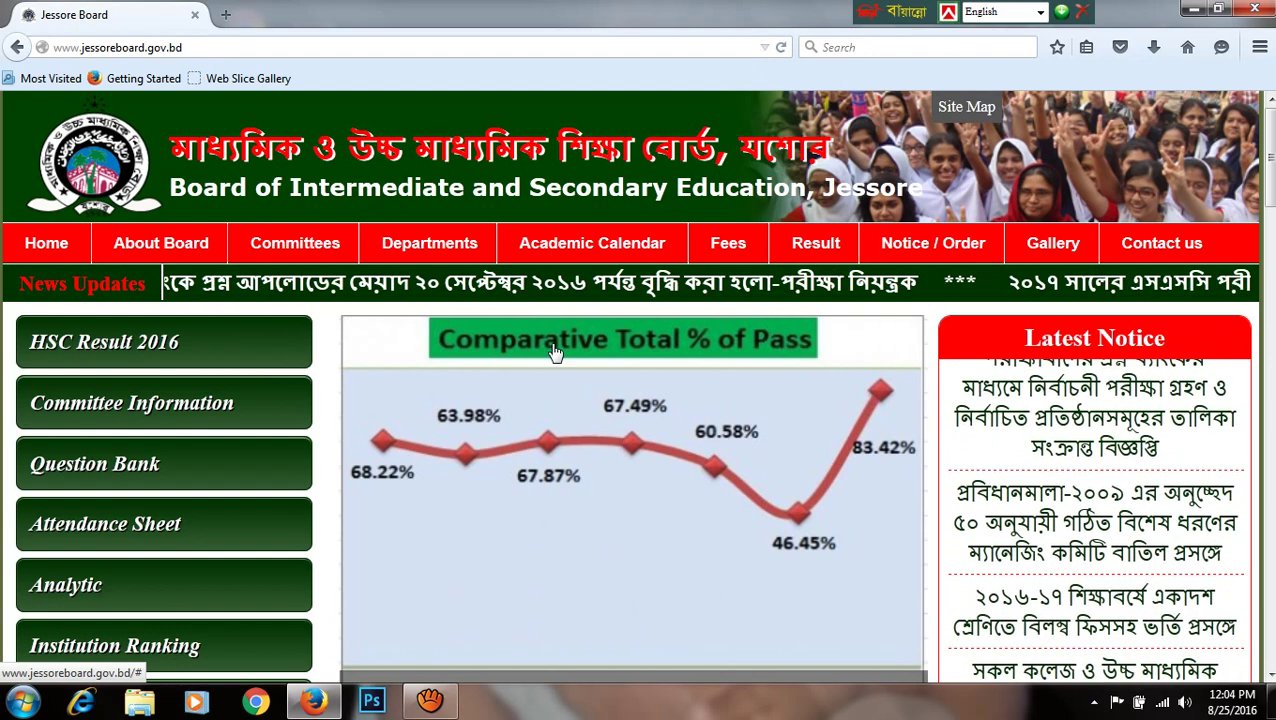
{"action": "scroll", "coordinate": [597, 350], "scroll_direction": "down", "scroll_amount": 3}
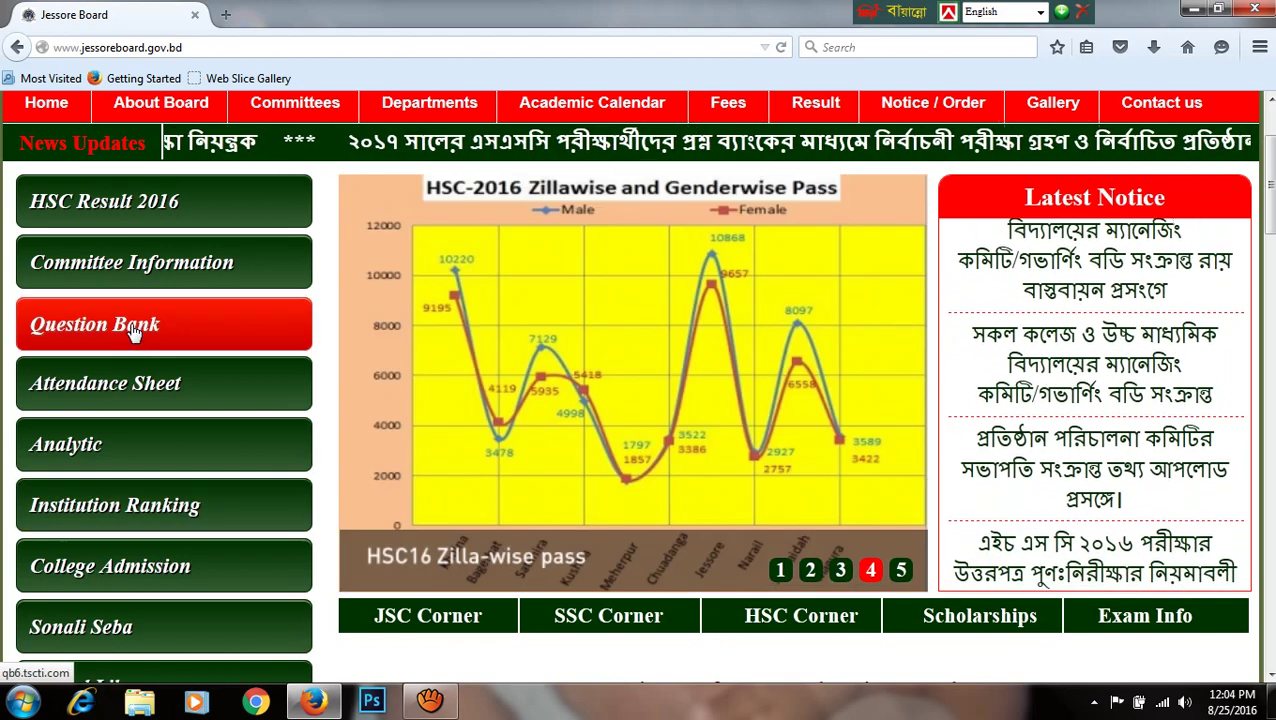
{"action": "left_click", "coordinate": [135, 333]}
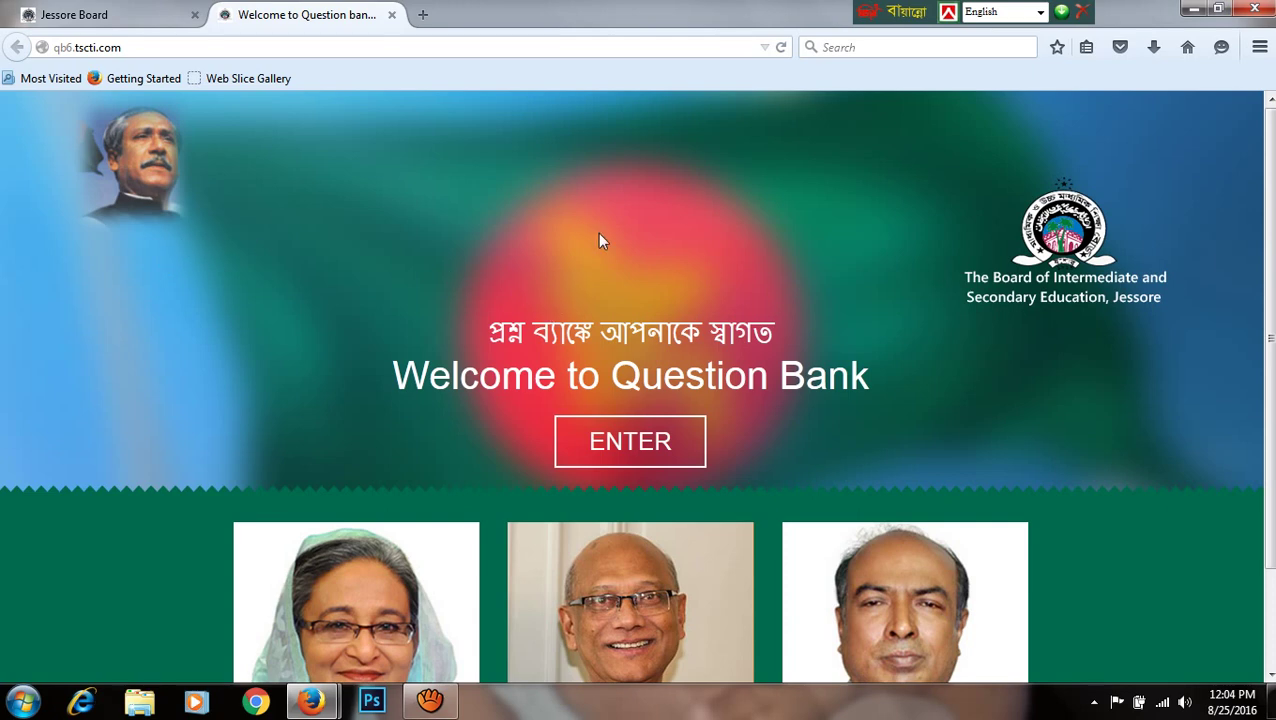
{"action": "scroll", "coordinate": [745, 270], "scroll_direction": "down", "scroll_amount": 2}
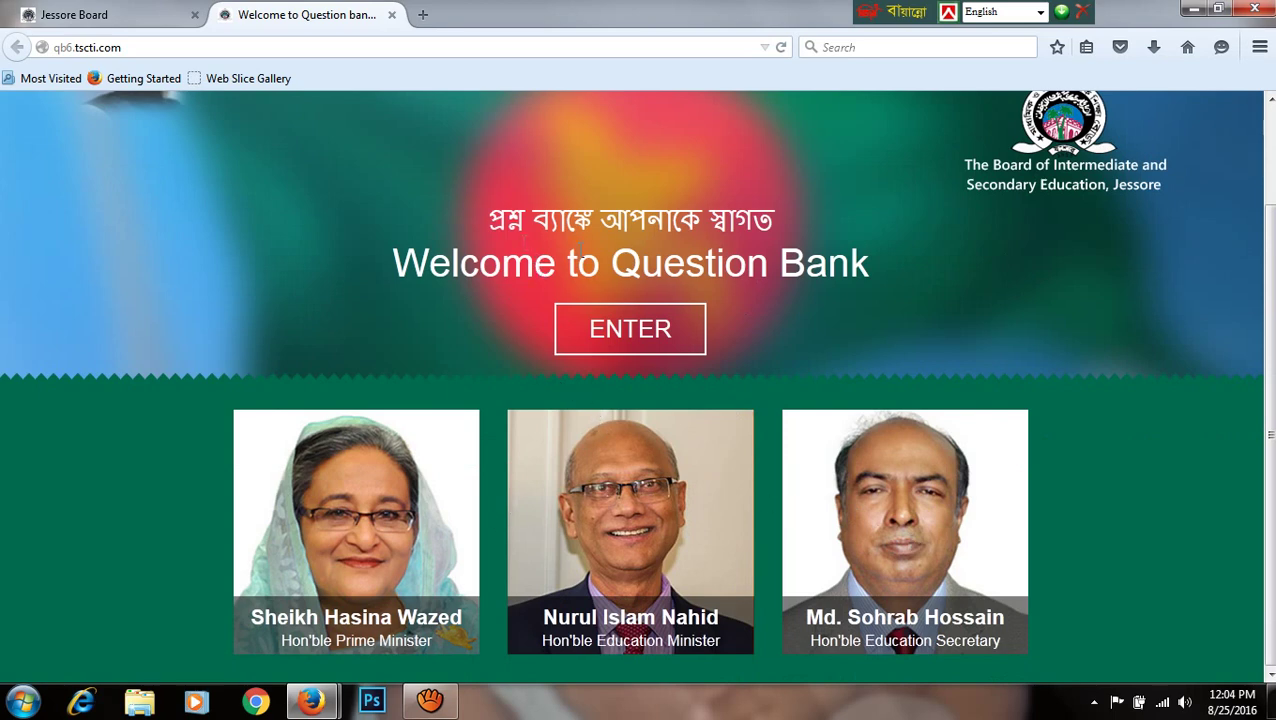
{"action": "left_click", "coordinate": [630, 341]}
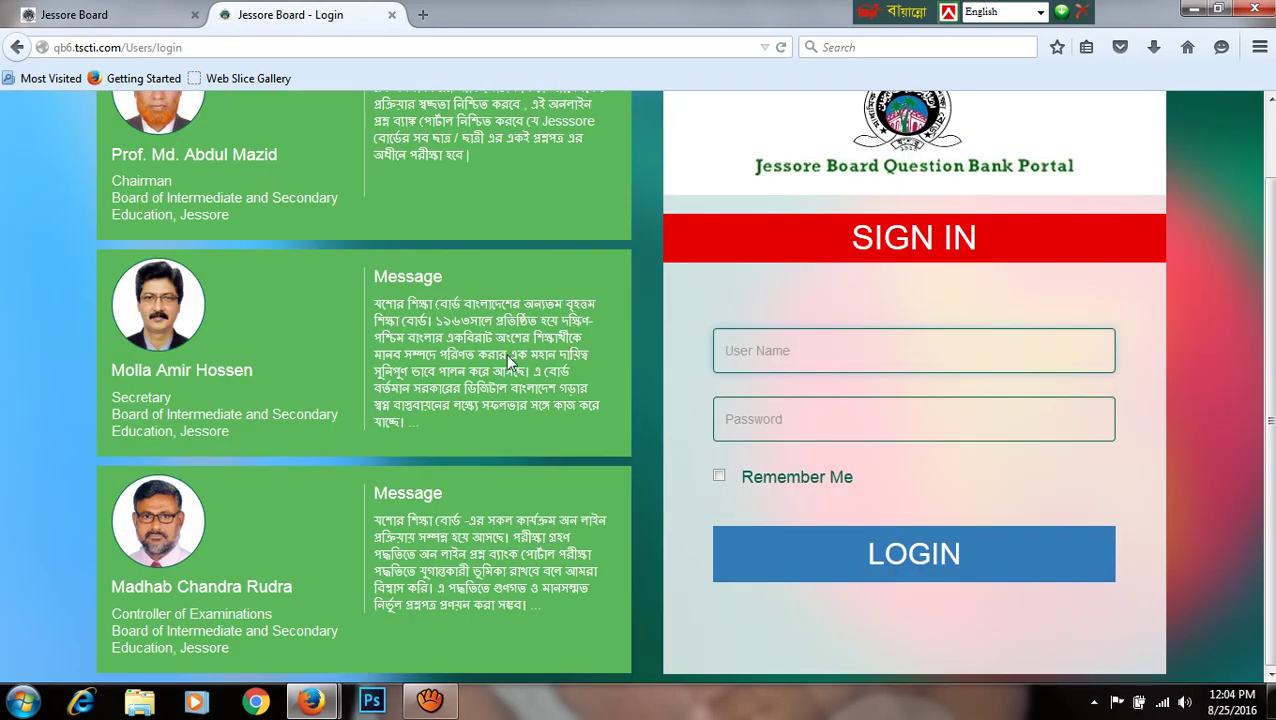
- Sign in to the Question Bank portal with the user name and account password, and dismiss the offer to save the password
{"action": "scroll", "coordinate": [413, 352], "scroll_direction": "up", "scroll_amount": 1}
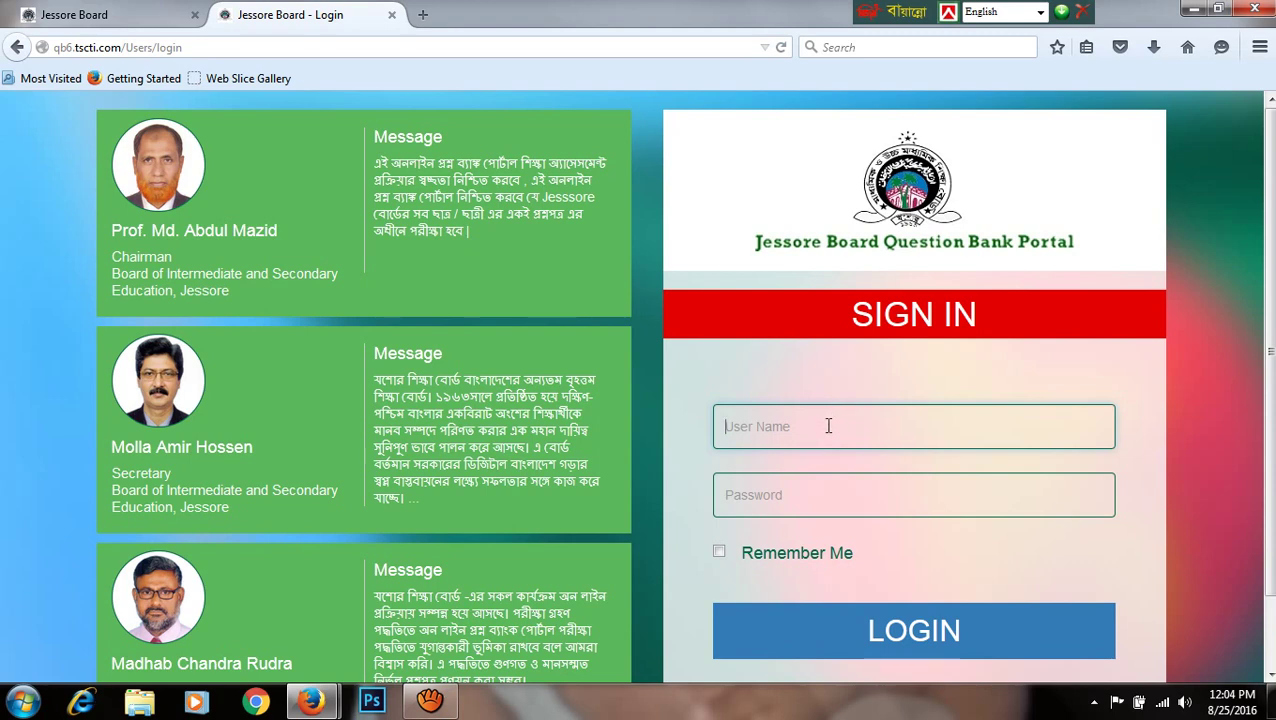
{"action": "type", "text": "13"}
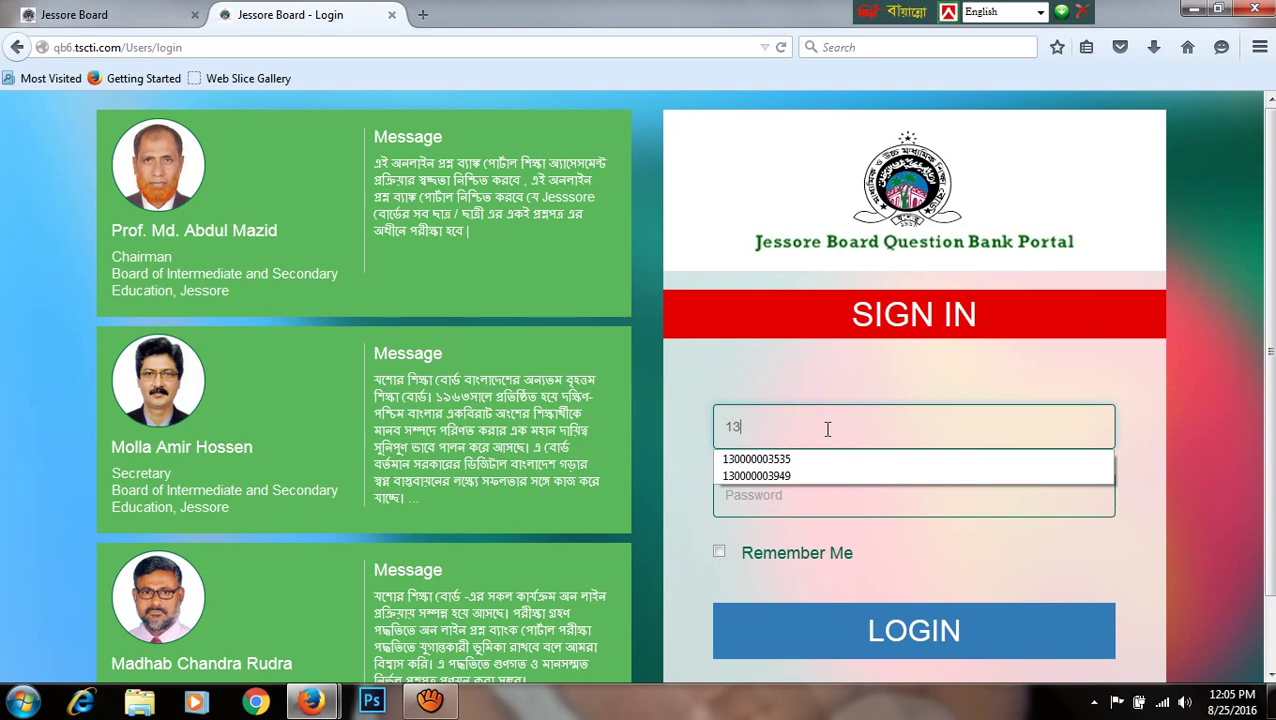
{"action": "left_click", "coordinate": [775, 458]}
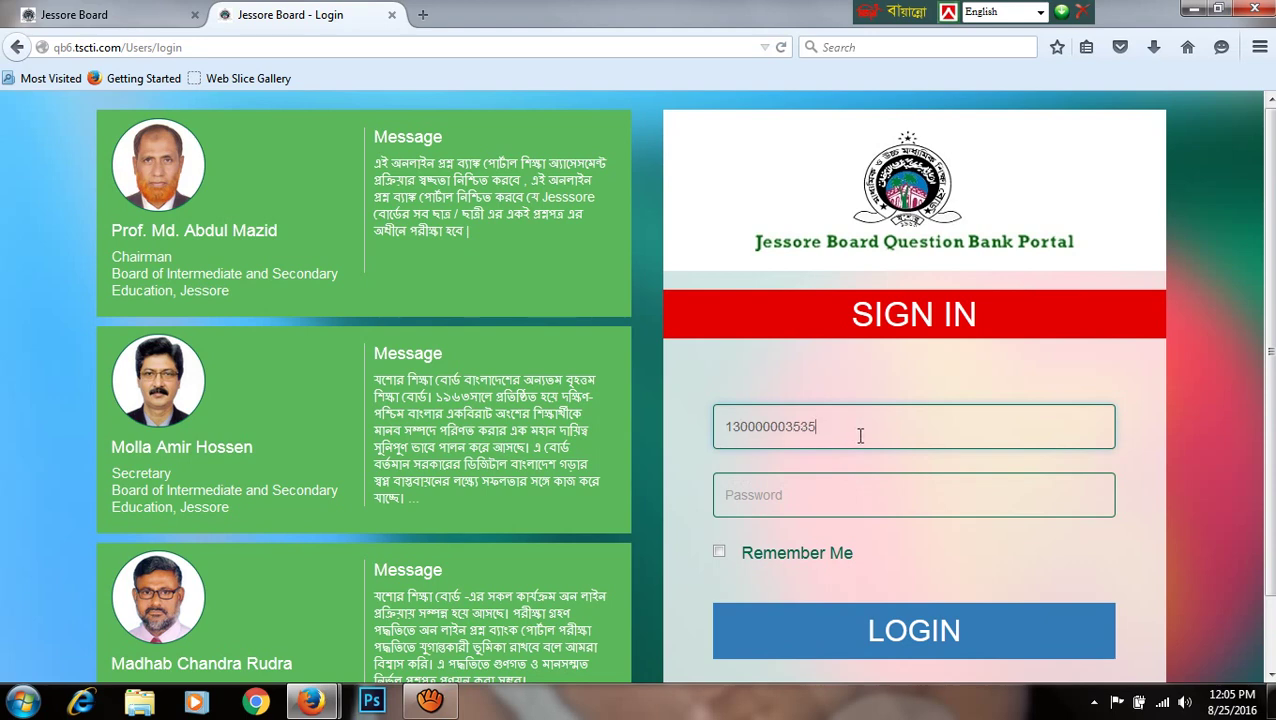
{"action": "scroll", "coordinate": [860, 436], "scroll_direction": "down", "scroll_amount": 1}
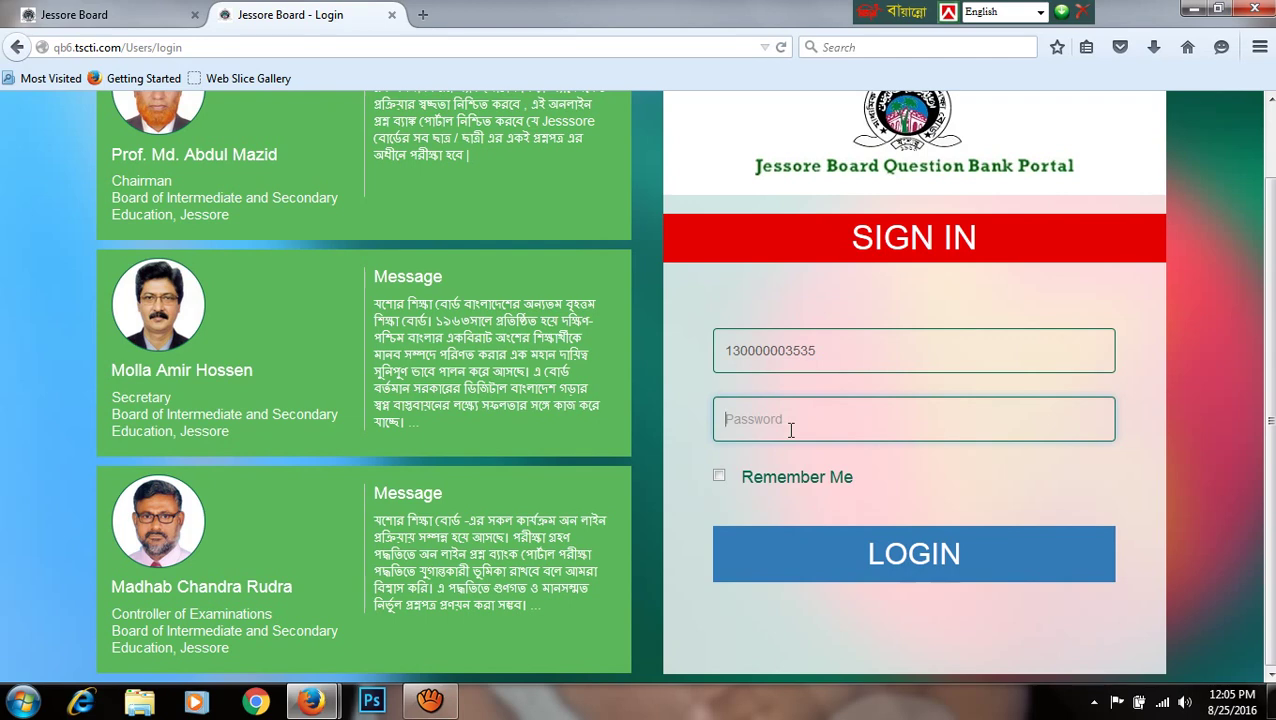
{"action": "type", "text": "*********"}
{"action": "left_click", "coordinate": [903, 563]}
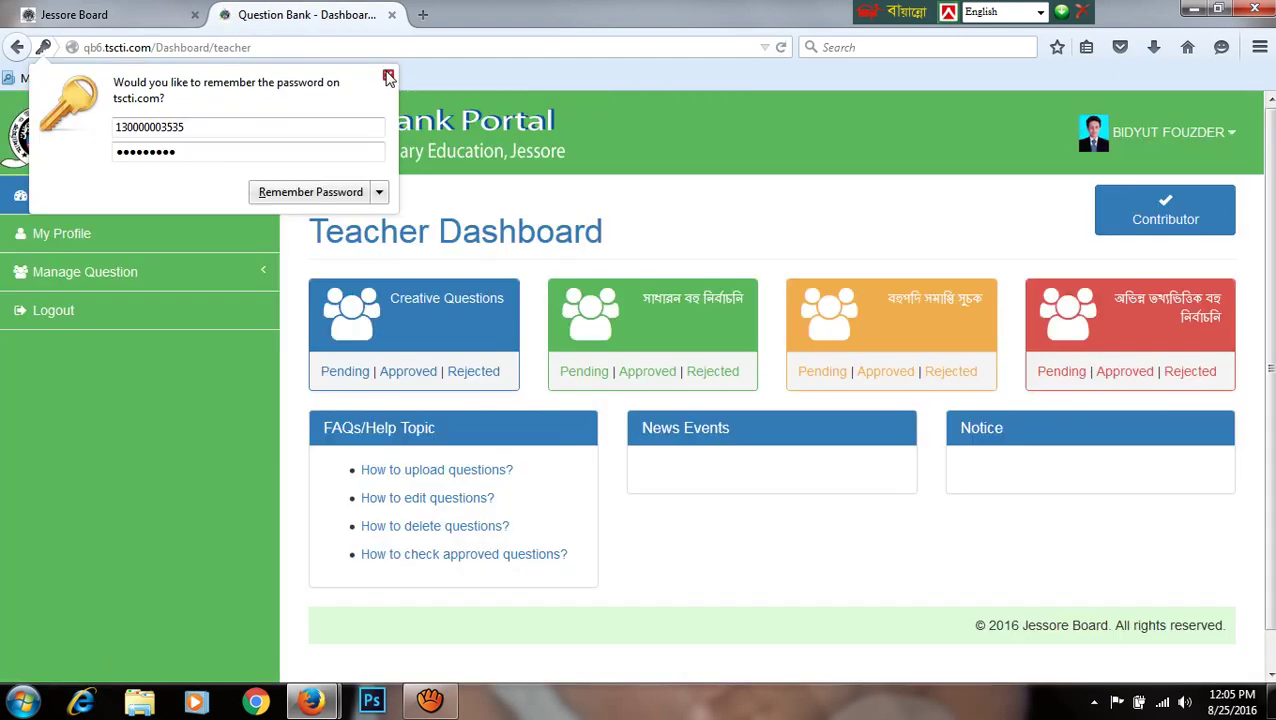
{"action": "left_click", "coordinate": [388, 75]}
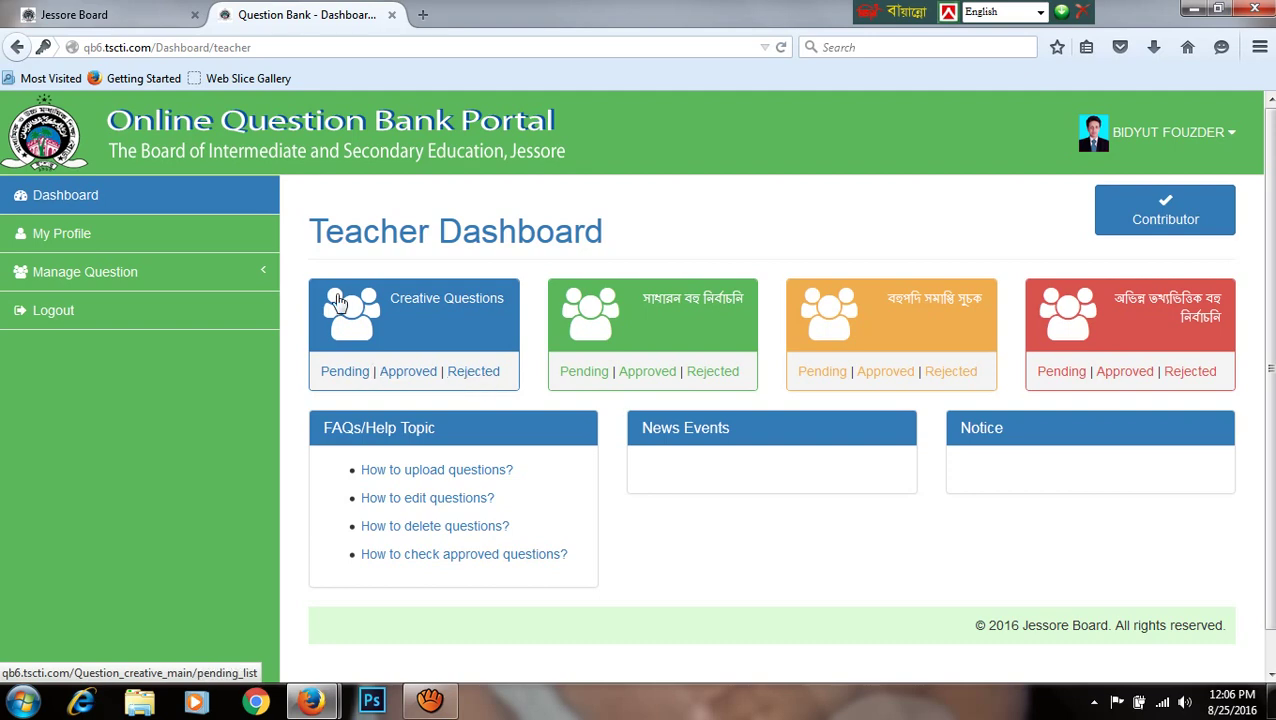
- Start creating a new question of the type Creative Question (সৃজনশীল)
{"action": "left_click", "coordinate": [131, 272]}
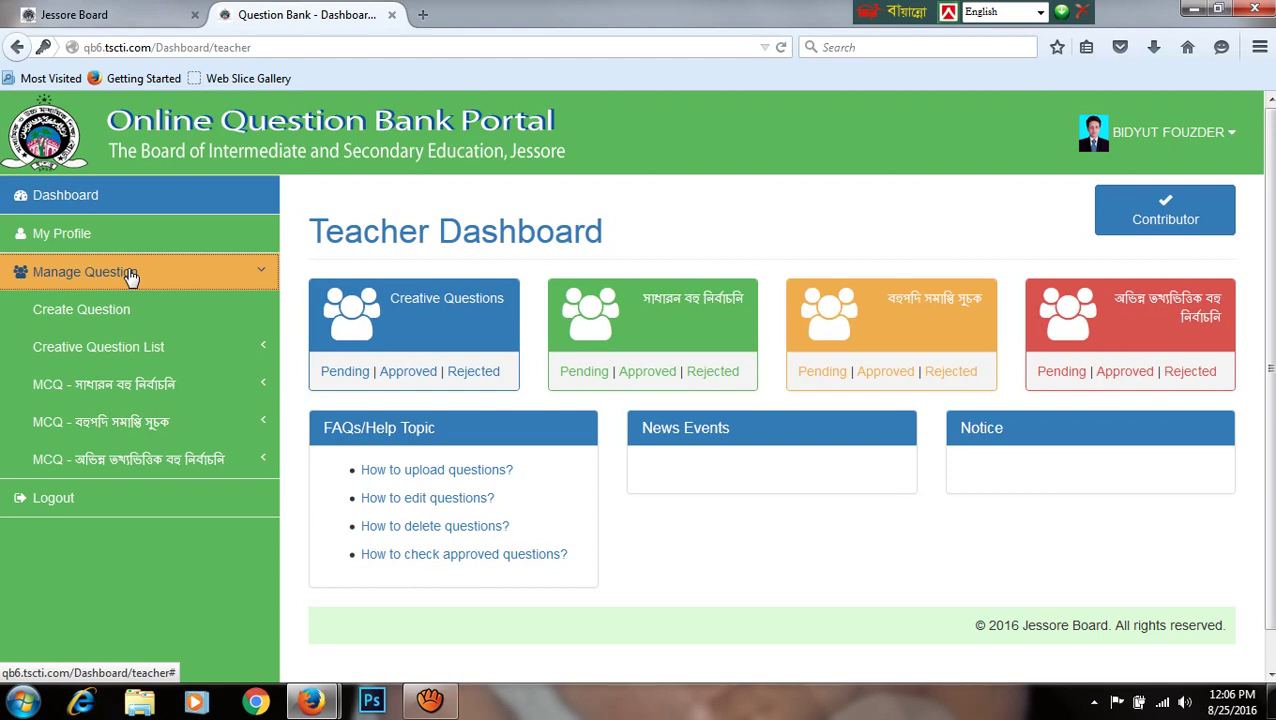
{"action": "left_click", "coordinate": [107, 316]}
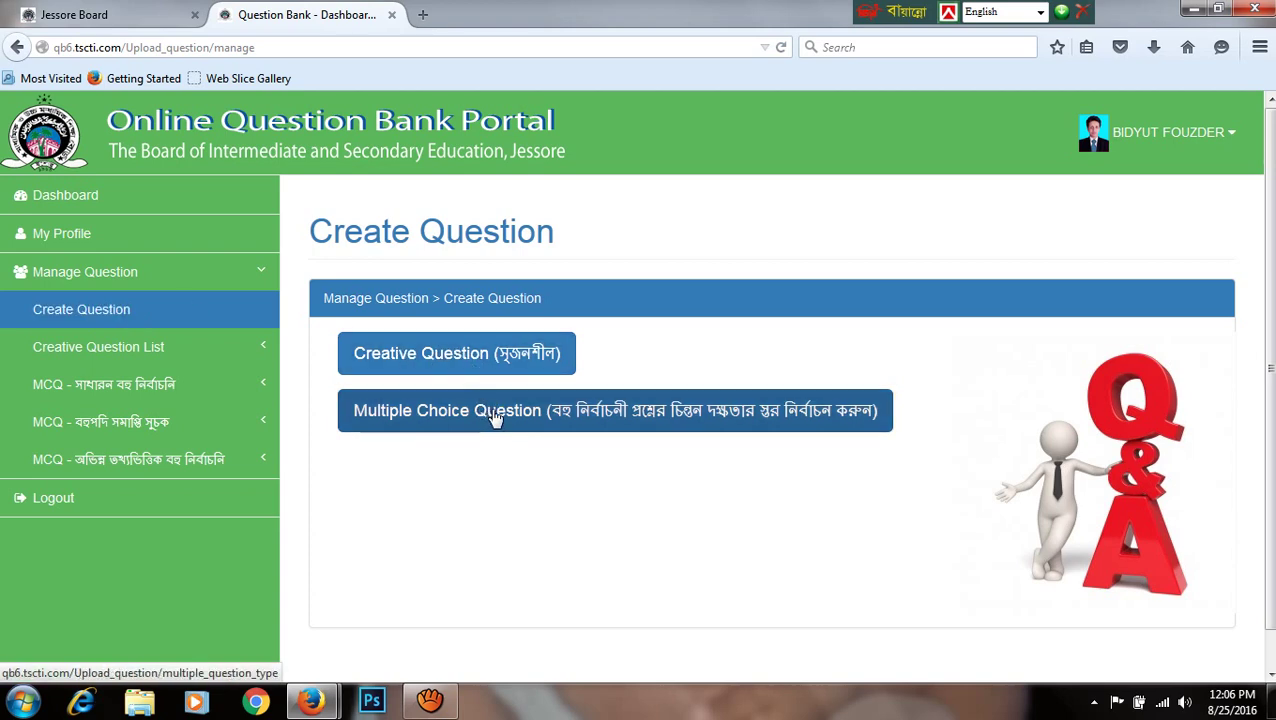
{"action": "left_click", "coordinate": [434, 366]}
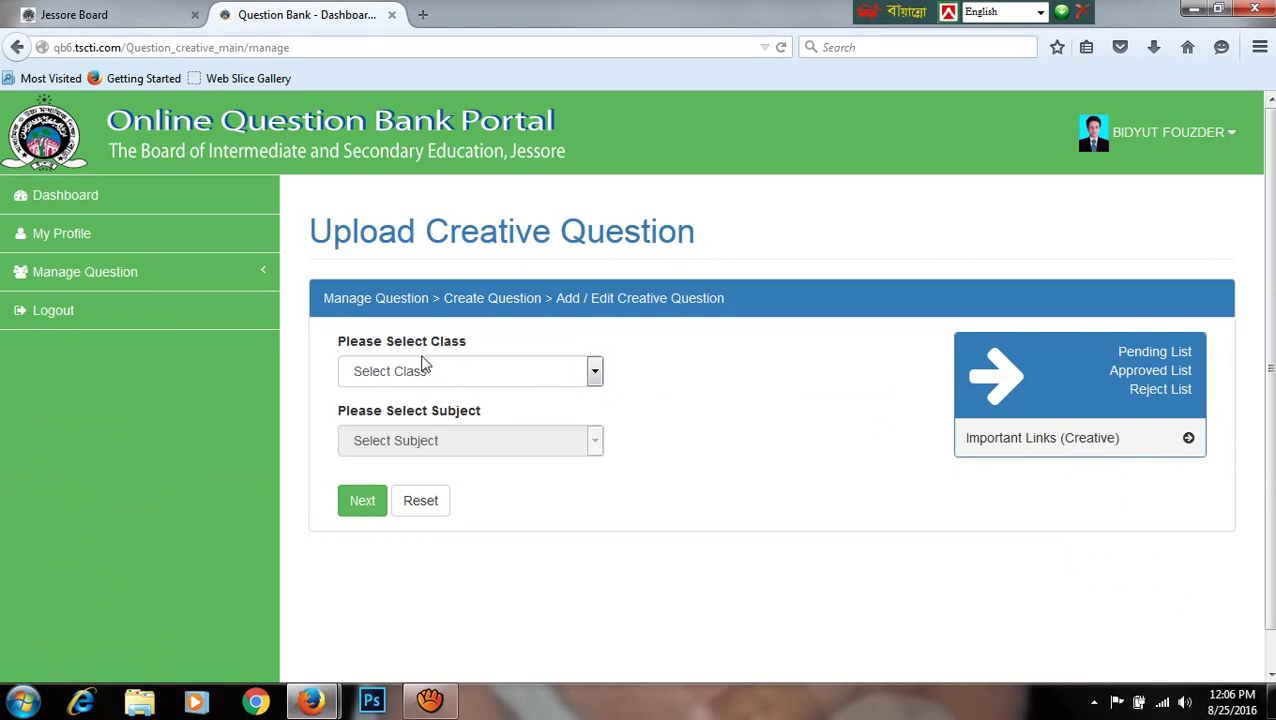
- Choose class নবম-দশম and subject তথ্য ও যোগাযোগ প্রযুক্তি for the creative question, and proceed to the question form
{"action": "left_click", "coordinate": [595, 372]}
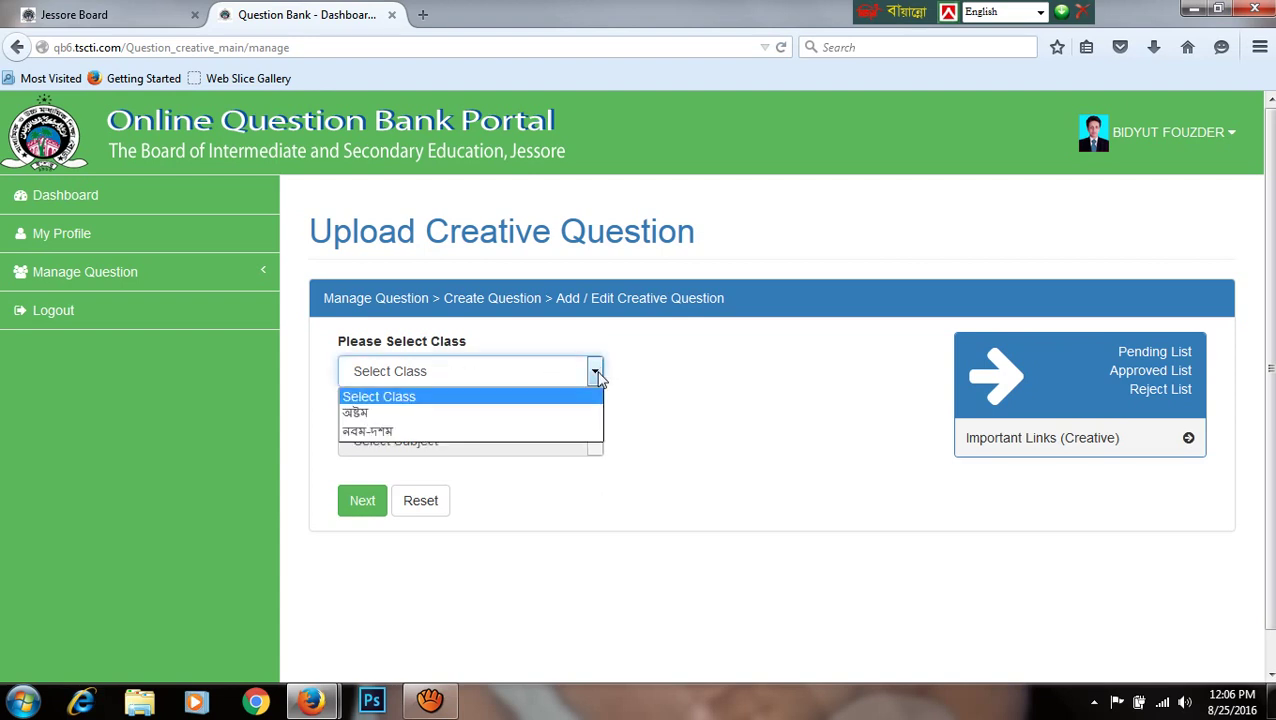
{"action": "left_click", "coordinate": [440, 431]}
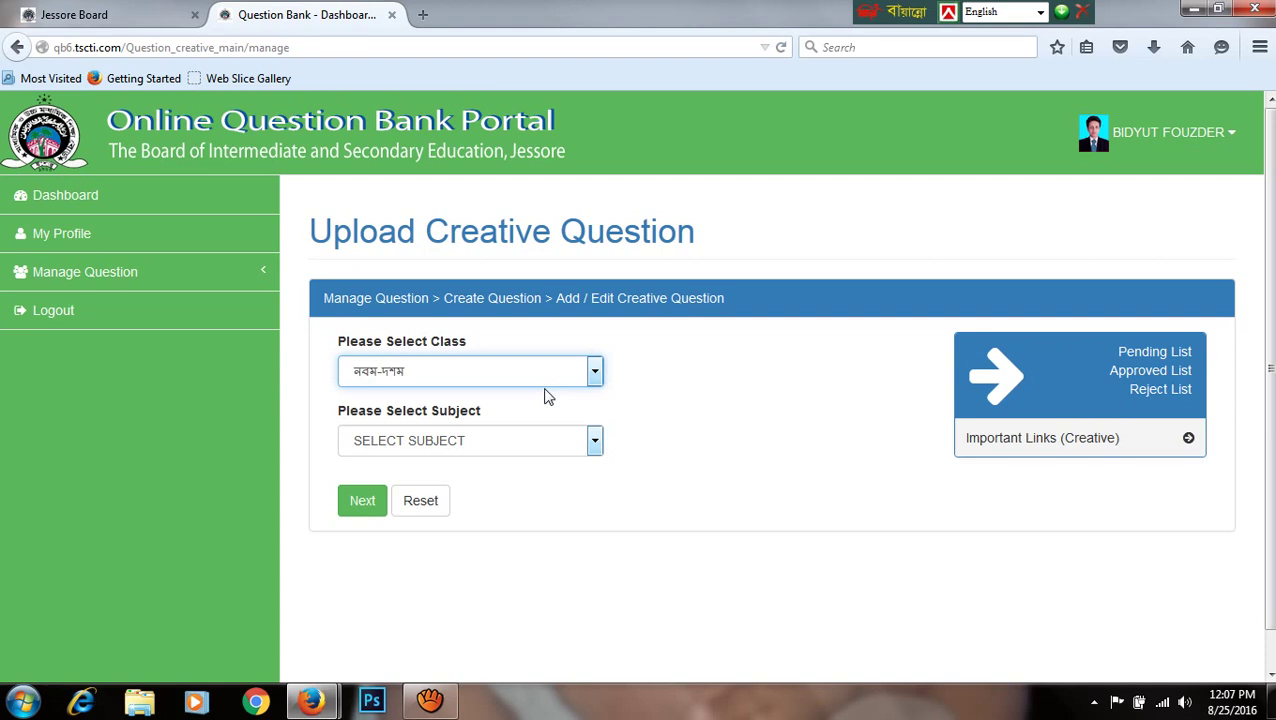
{"action": "left_click", "coordinate": [596, 441]}
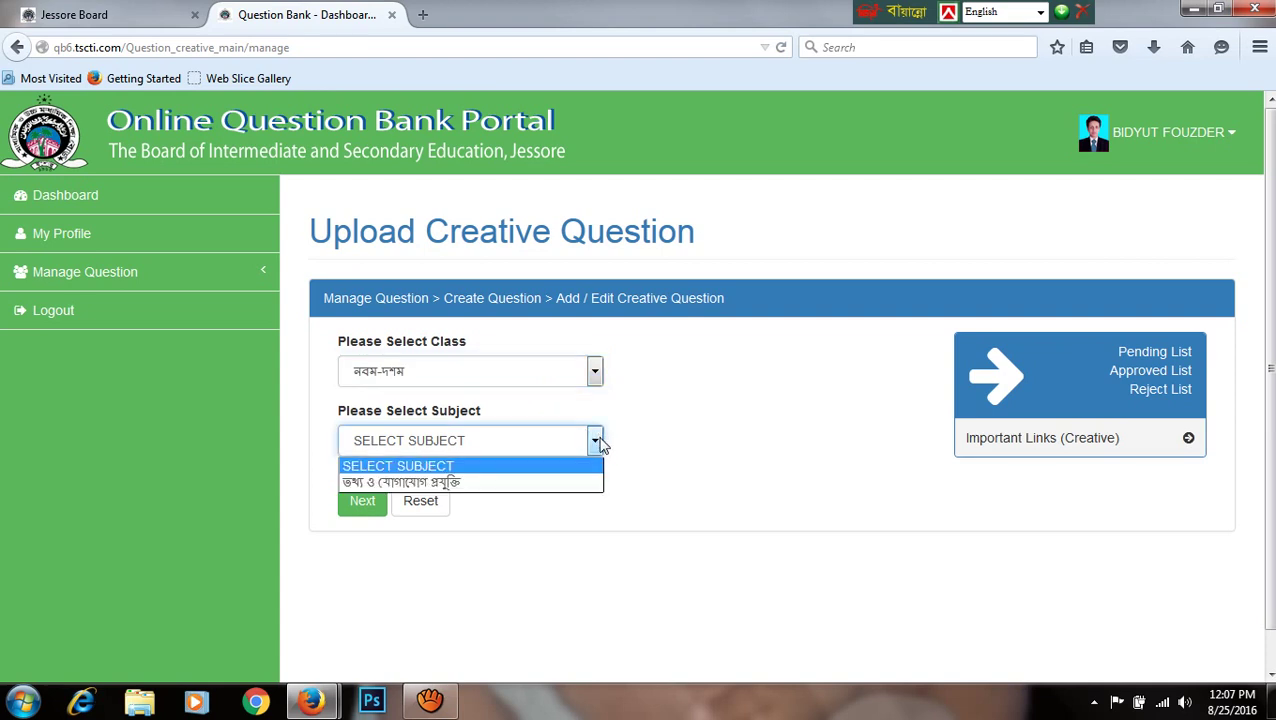
{"action": "left_click", "coordinate": [501, 484]}
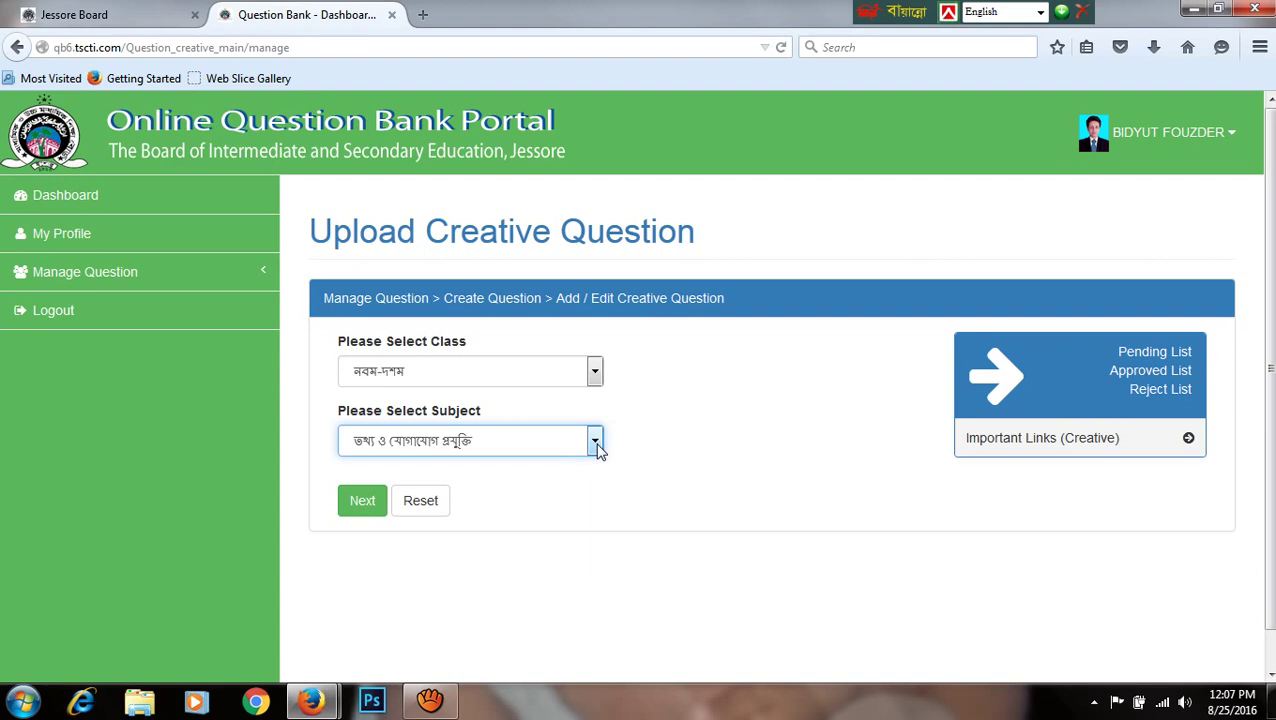
{"action": "left_click", "coordinate": [365, 502]}
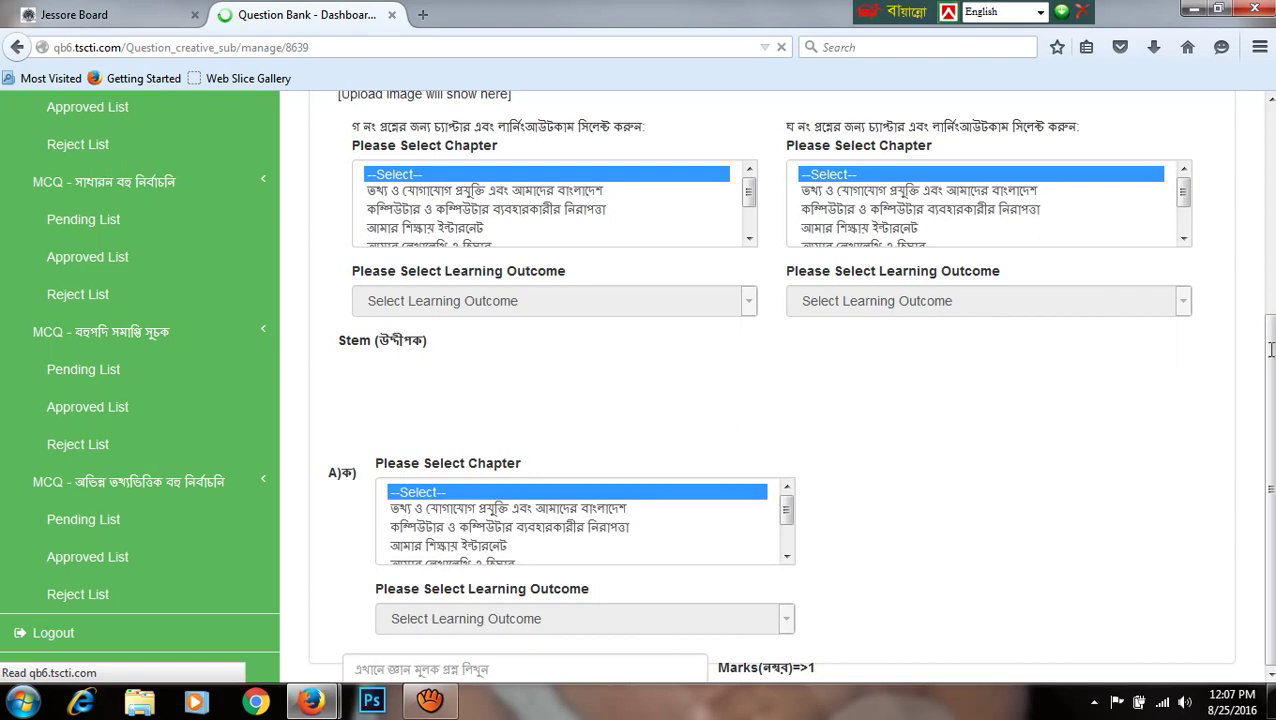
- For question গ, select the chapter তথ্য ও যোগাযোগ প্রযুক্তি এবং আমাদের বাংলাদেশ and its first two learning outcomes
{"action": "scroll", "coordinate": [1260, 167], "scroll_direction": "down", "scroll_amount": 5}
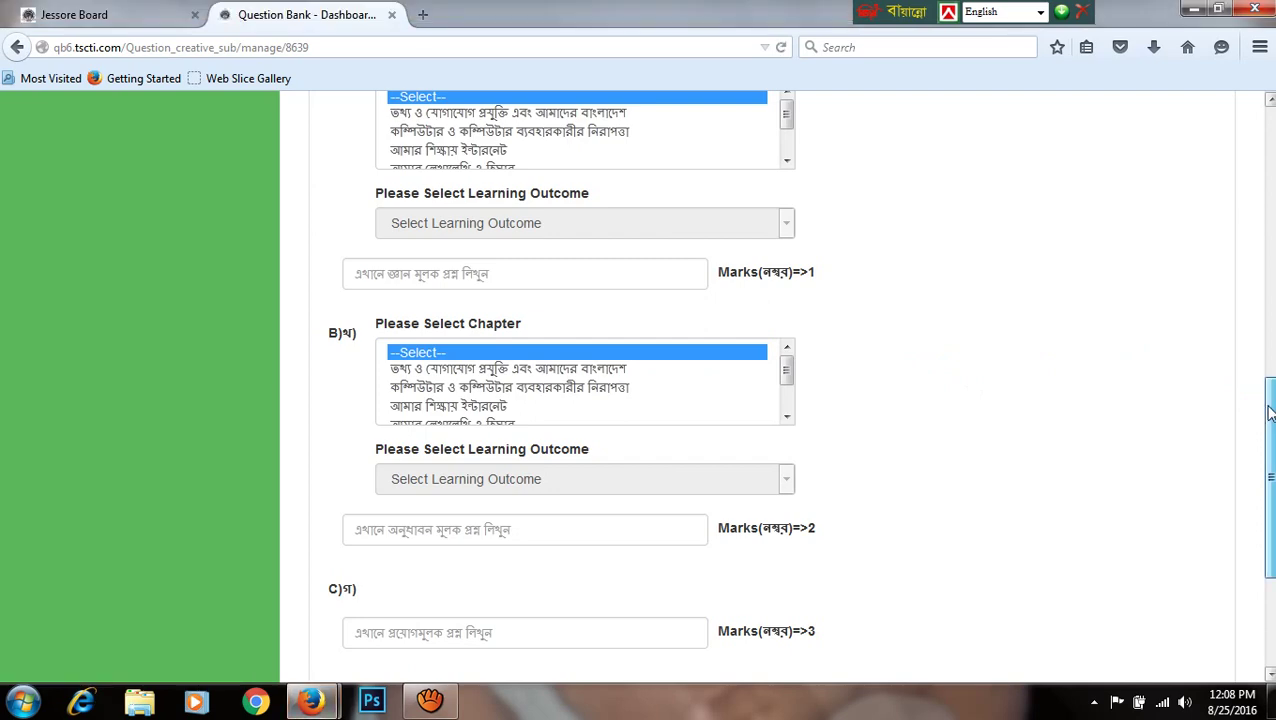
{"action": "left_click_drag", "start_coordinate": [1268, 408], "coordinate": [1239, 137]}
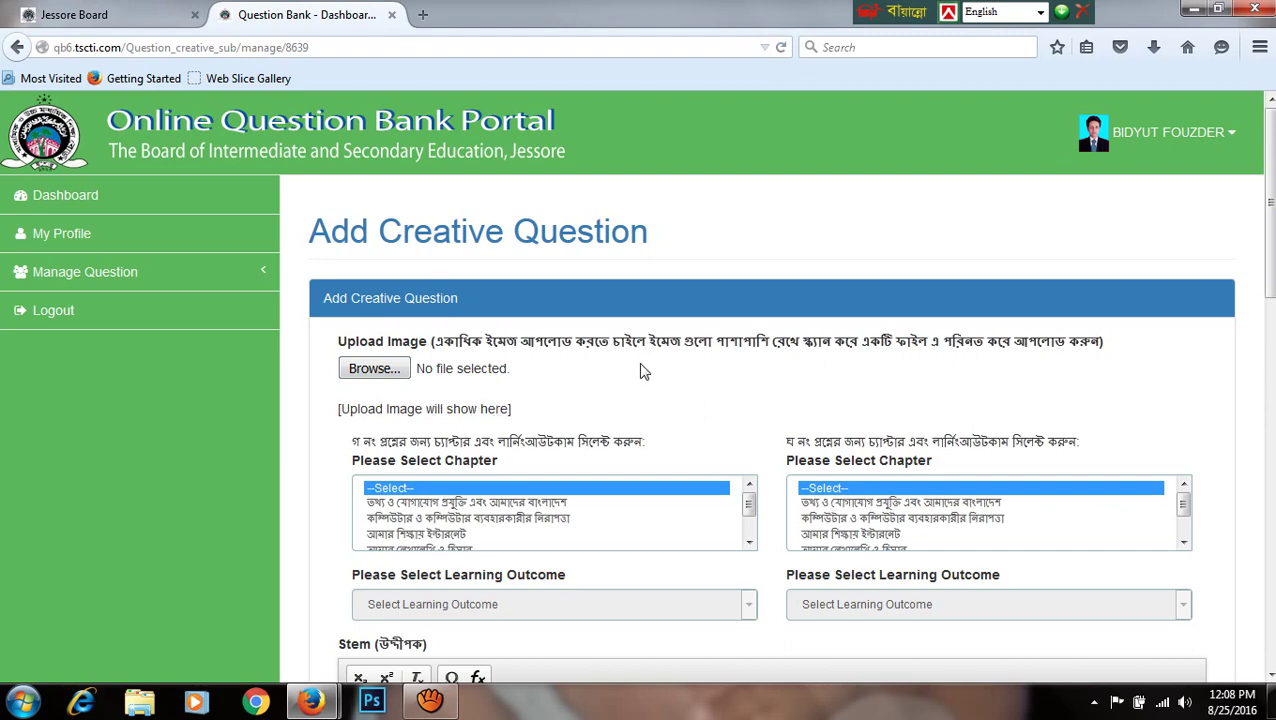
{"action": "scroll", "coordinate": [645, 380], "scroll_direction": "down", "scroll_amount": 4}
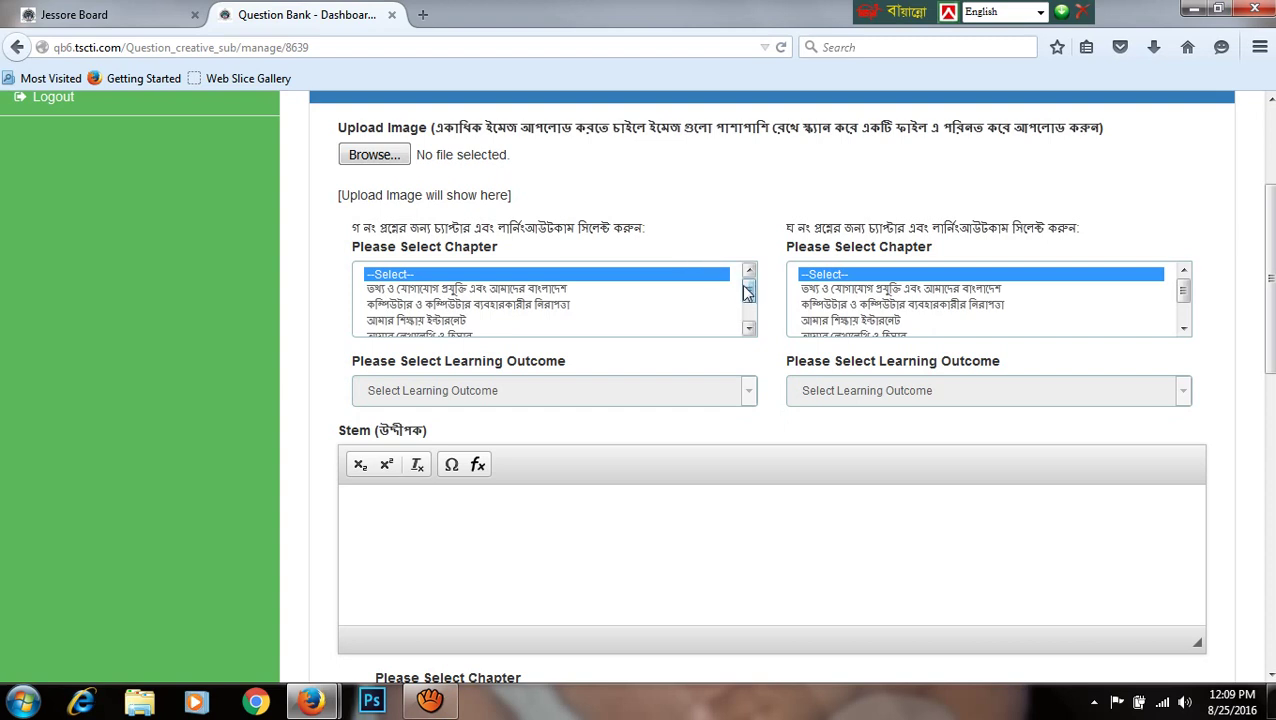
{"action": "left_click", "coordinate": [553, 289]}
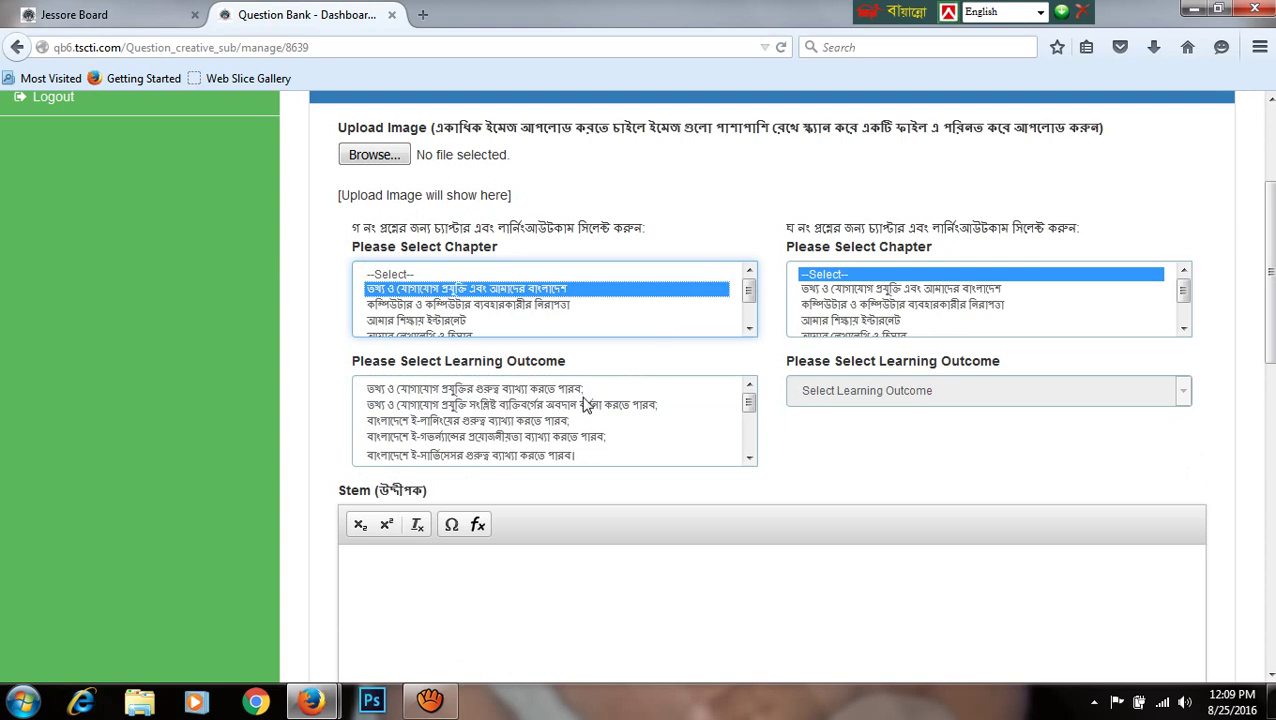
{"action": "left_click", "coordinate": [551, 390]}
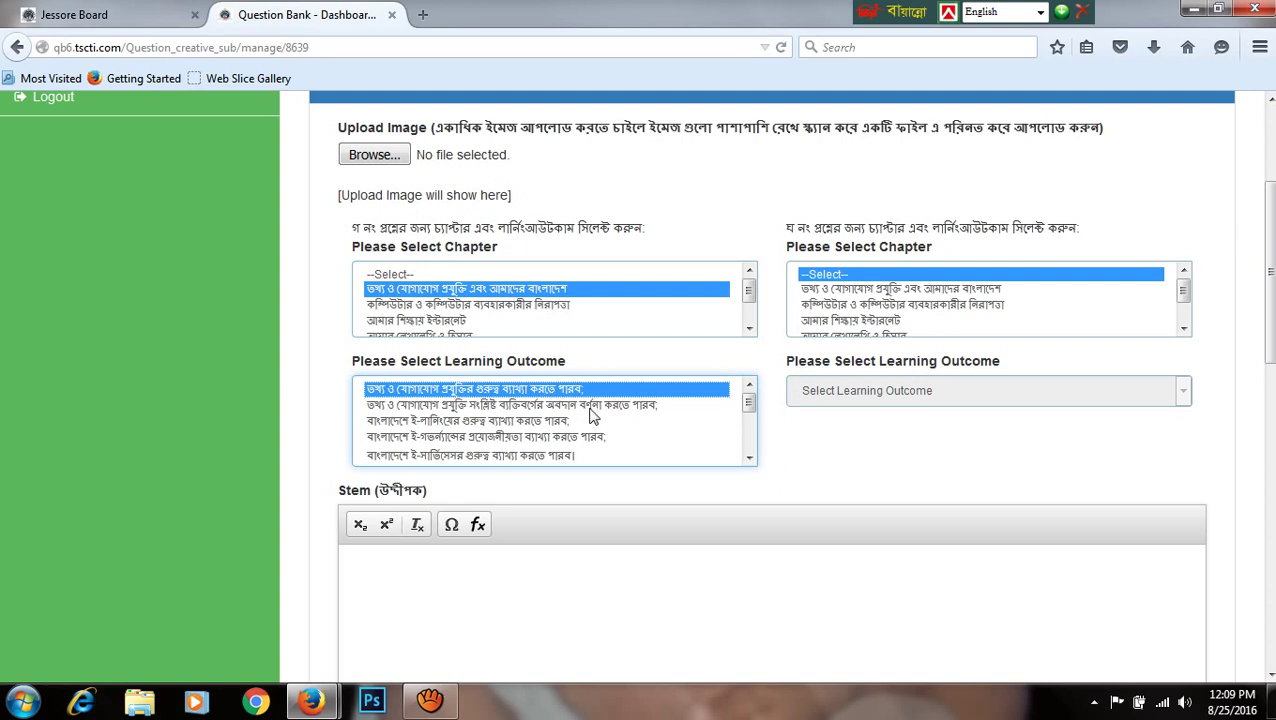
{"action": "left_click", "coordinate": [602, 406], "text": "ctrl"}
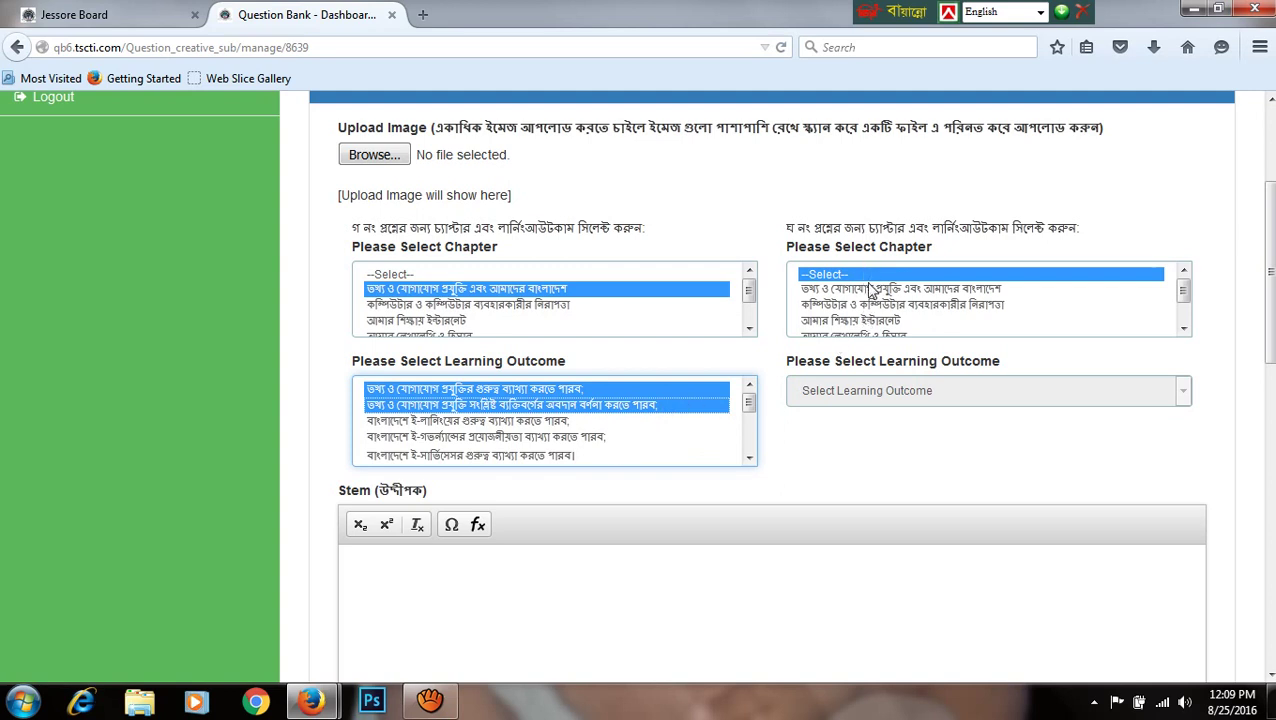
- For question ঘ, select the chapter তথ্য ও যোগাযোগ প্রযুক্তি এবং আমাদের বাংলাদেশ and its first and fourth learning outcomes
{"action": "left_click", "coordinate": [938, 290]}
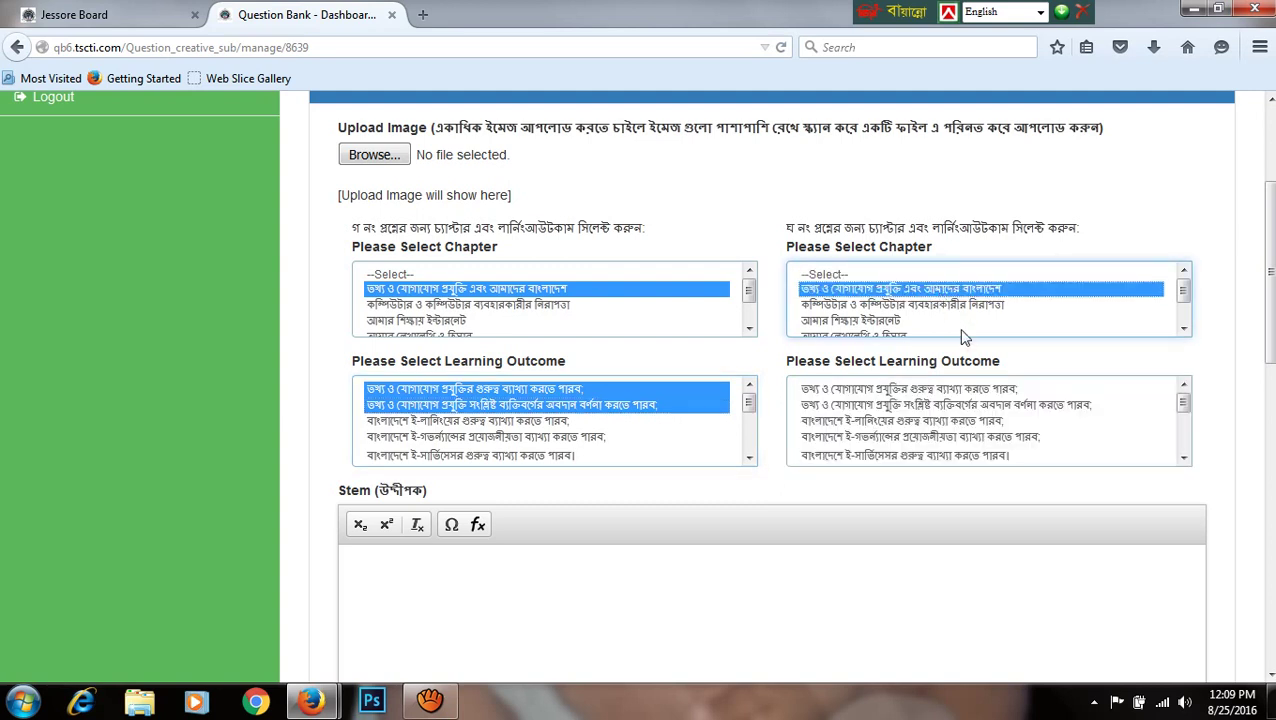
{"action": "left_click", "coordinate": [996, 390]}
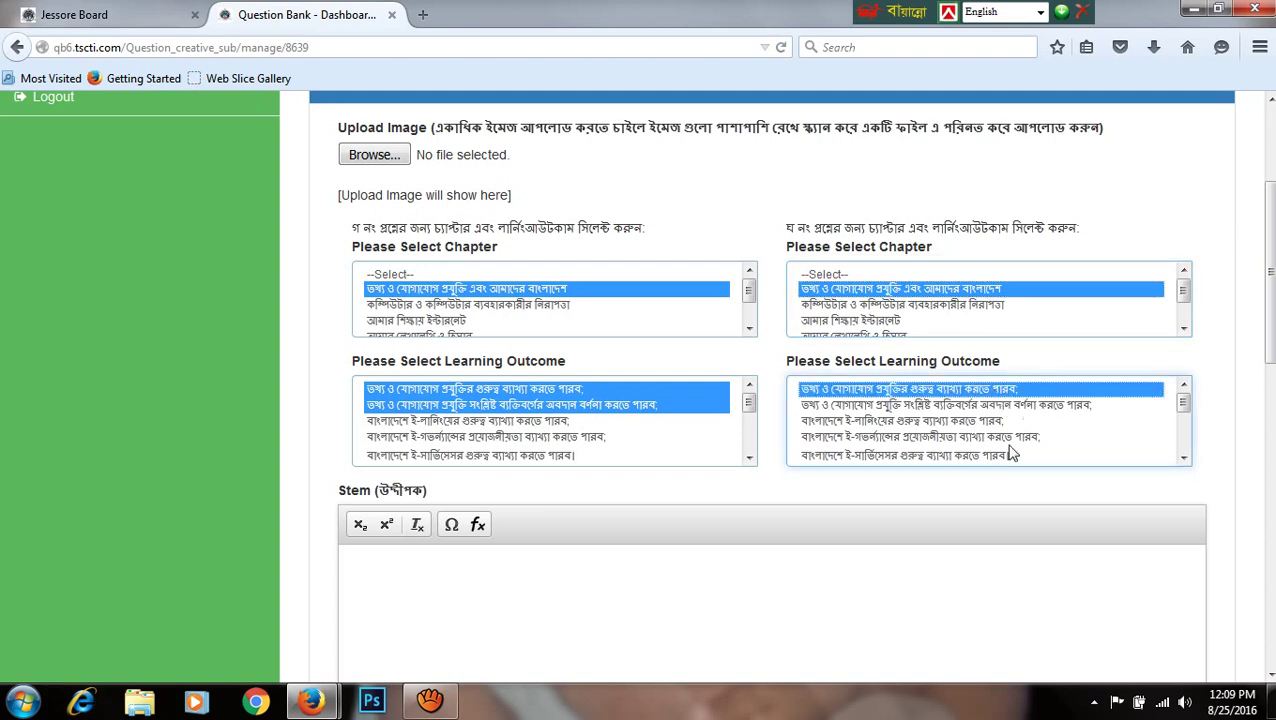
{"action": "left_click", "coordinate": [996, 438], "text": "ctrl"}
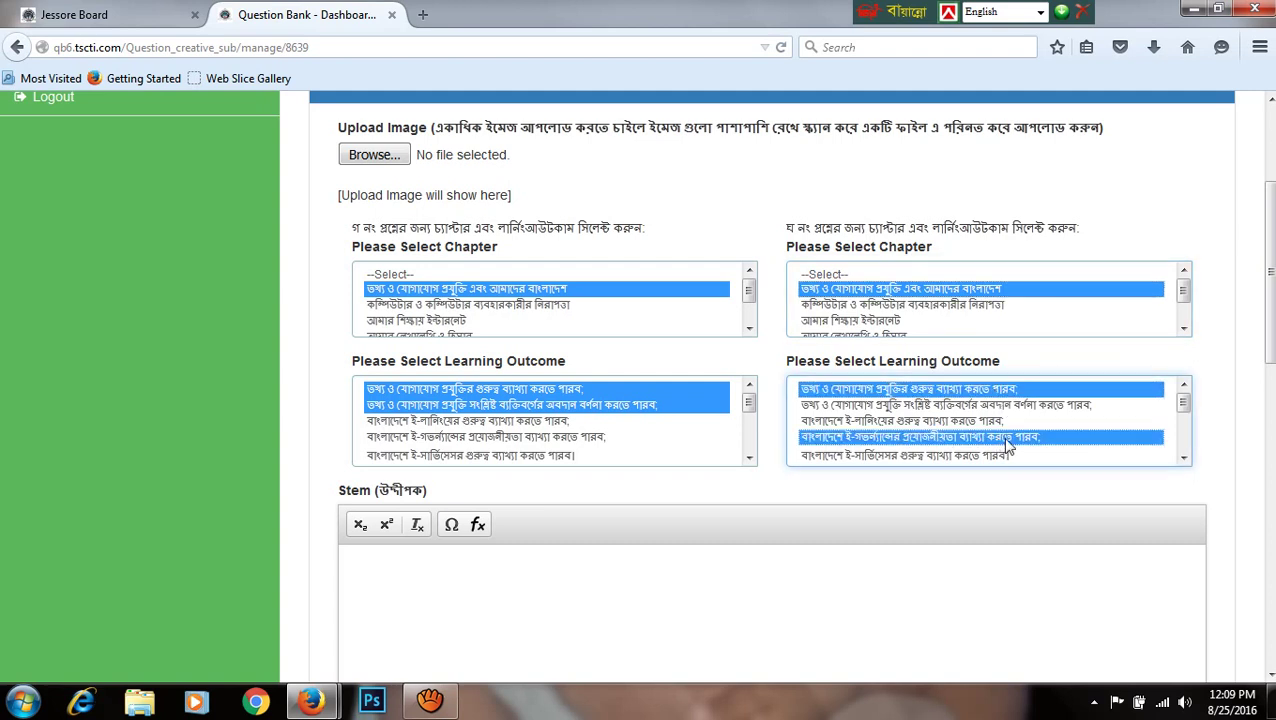
- Try the second learning outcome for question ঘ, then reselect its outcomes as the first entry and the third one on ই-লার্নিং
{"action": "left_click", "coordinate": [946, 406]}
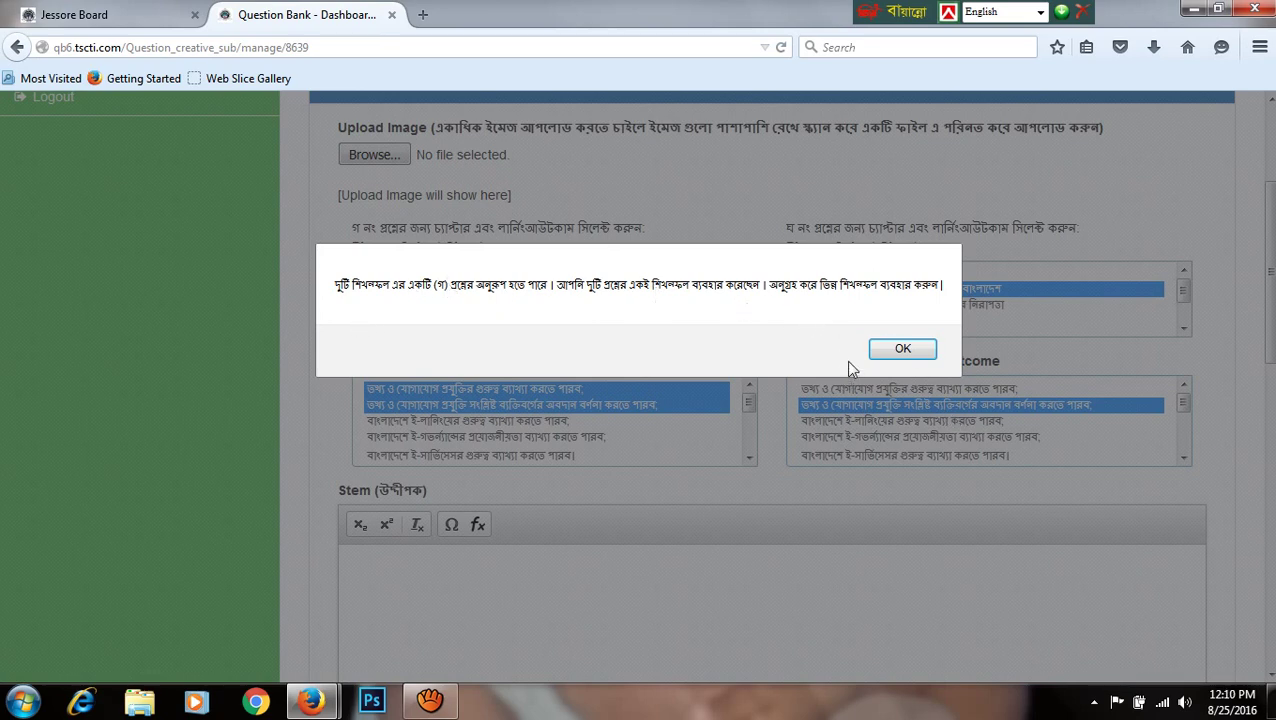
{"action": "left_click", "coordinate": [901, 350]}
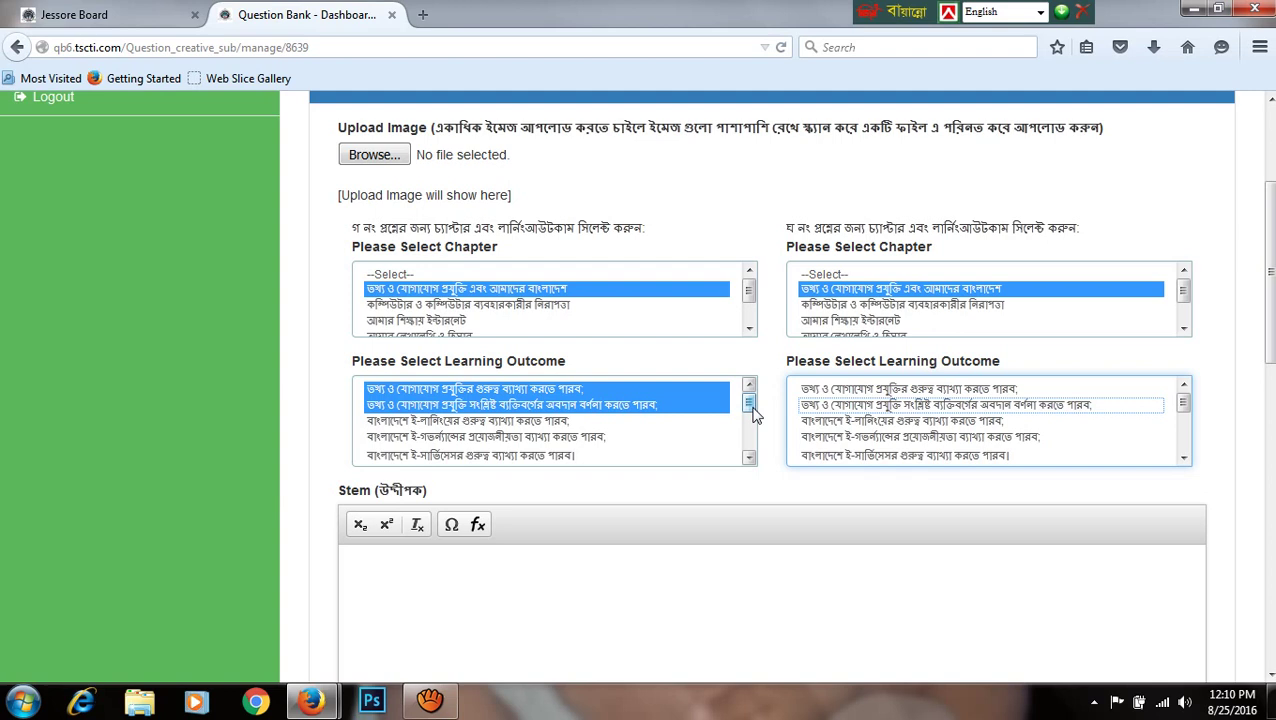
{"action": "left_click", "coordinate": [878, 390]}
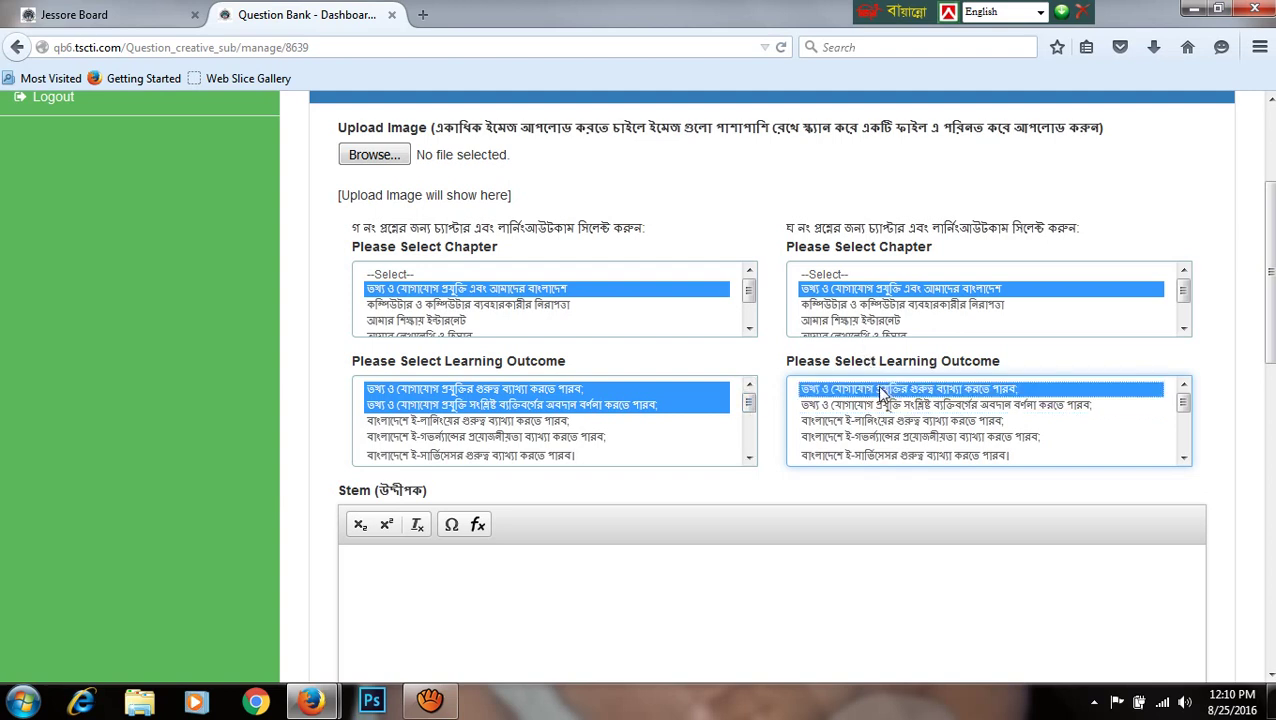
{"action": "left_click", "coordinate": [950, 422], "text": "ctrl"}
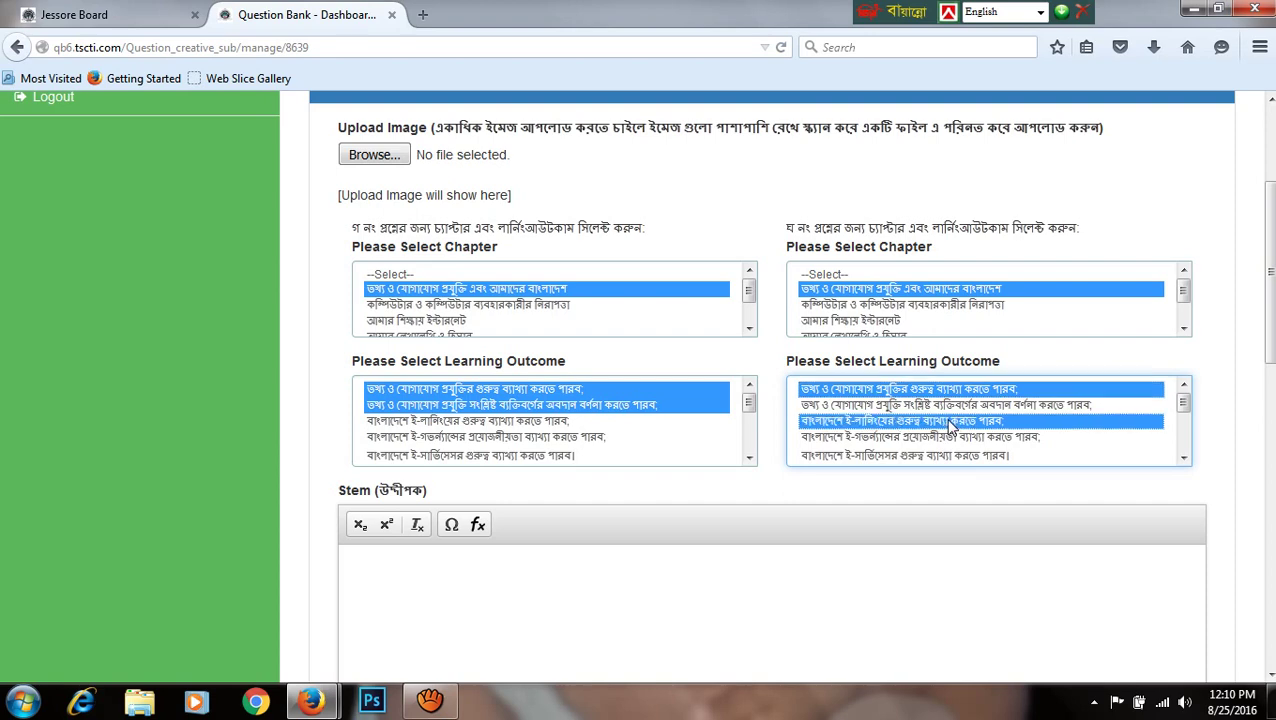
- Switch the Bengali keyboard mode to Unicode and enter "বাংলাদেশে তথ্য প্রযুক্তির" as the question's Stem (উদ্দীপক)
{"action": "scroll", "coordinate": [655, 460], "scroll_direction": "down", "scroll_amount": 1}
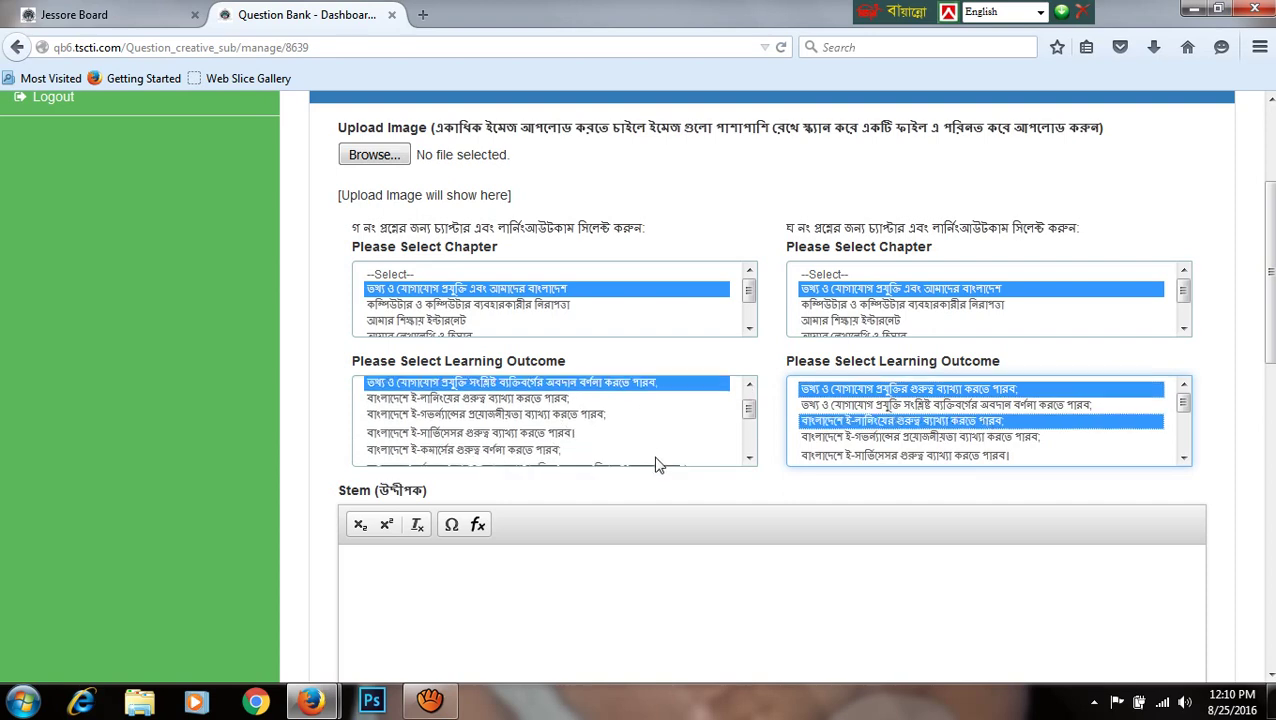
{"action": "scroll", "coordinate": [655, 460], "scroll_direction": "down", "scroll_amount": 2}
{"action": "scroll", "coordinate": [1123, 434], "scroll_direction": "down", "scroll_amount": 4}
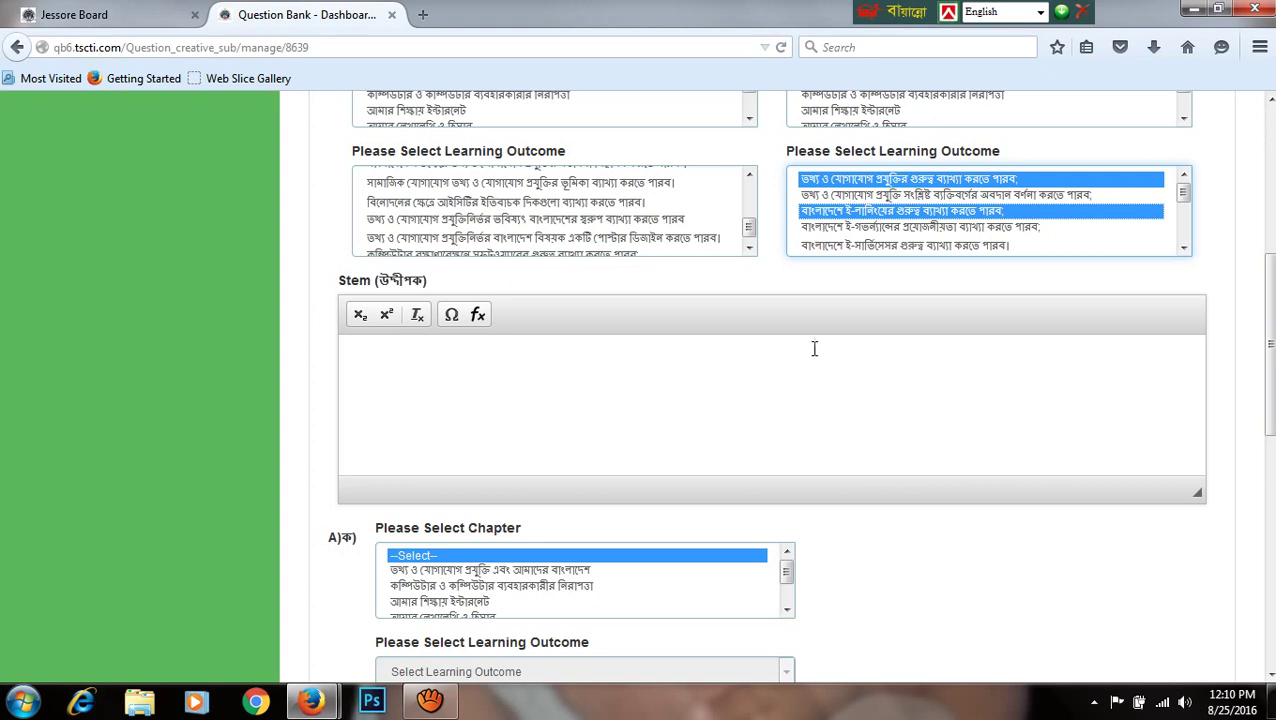
{"action": "left_click", "coordinate": [980, 12]}
{"action": "left_click", "coordinate": [1040, 12]}
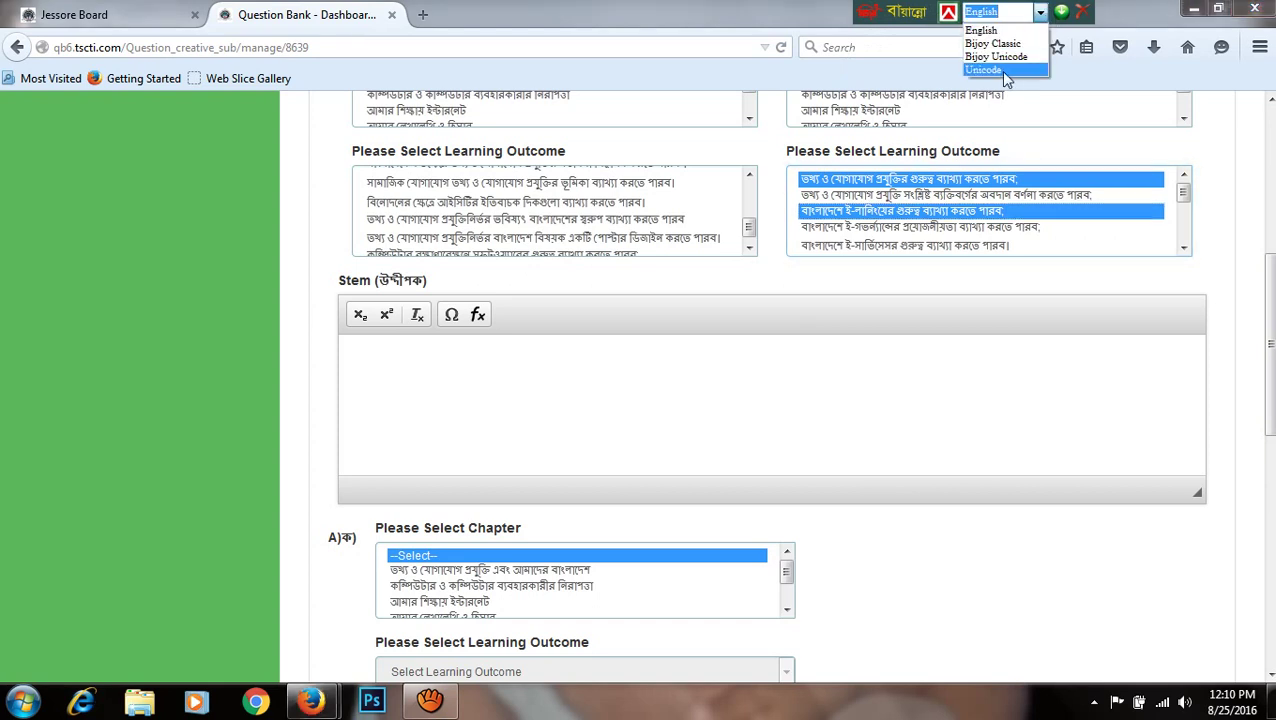
{"action": "left_click", "coordinate": [1000, 71]}
{"action": "left_click", "coordinate": [544, 372]}
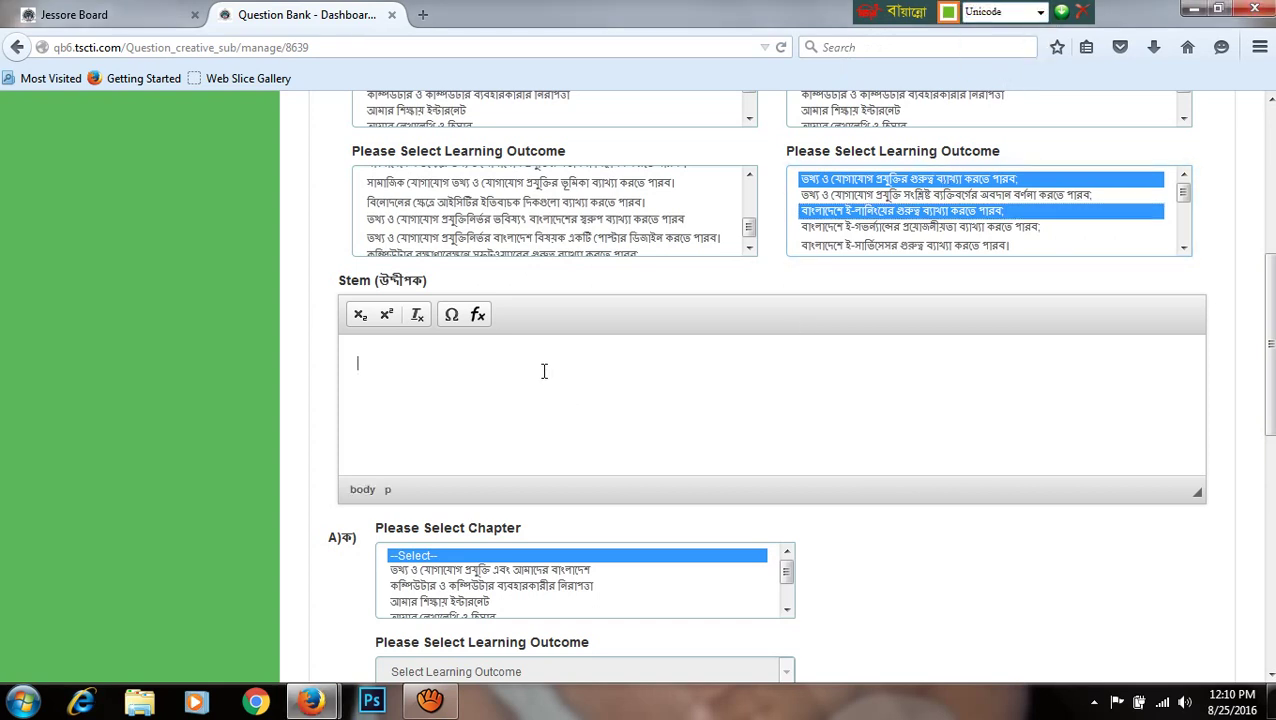
{"action": "type", "text": "বাংলাদেশে তথ্য প্রযুক্তির"}
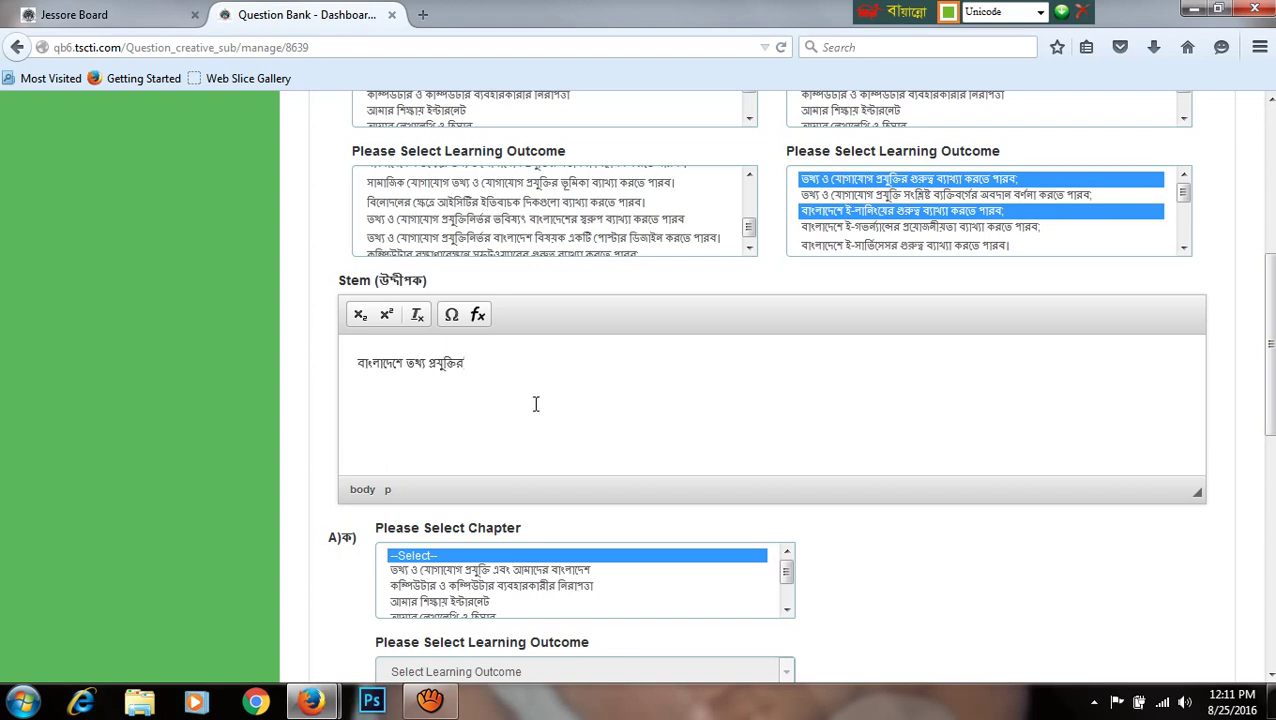
{"action": "left_click", "coordinate": [911, 12]}
{"action": "left_click", "coordinate": [26, 706]}
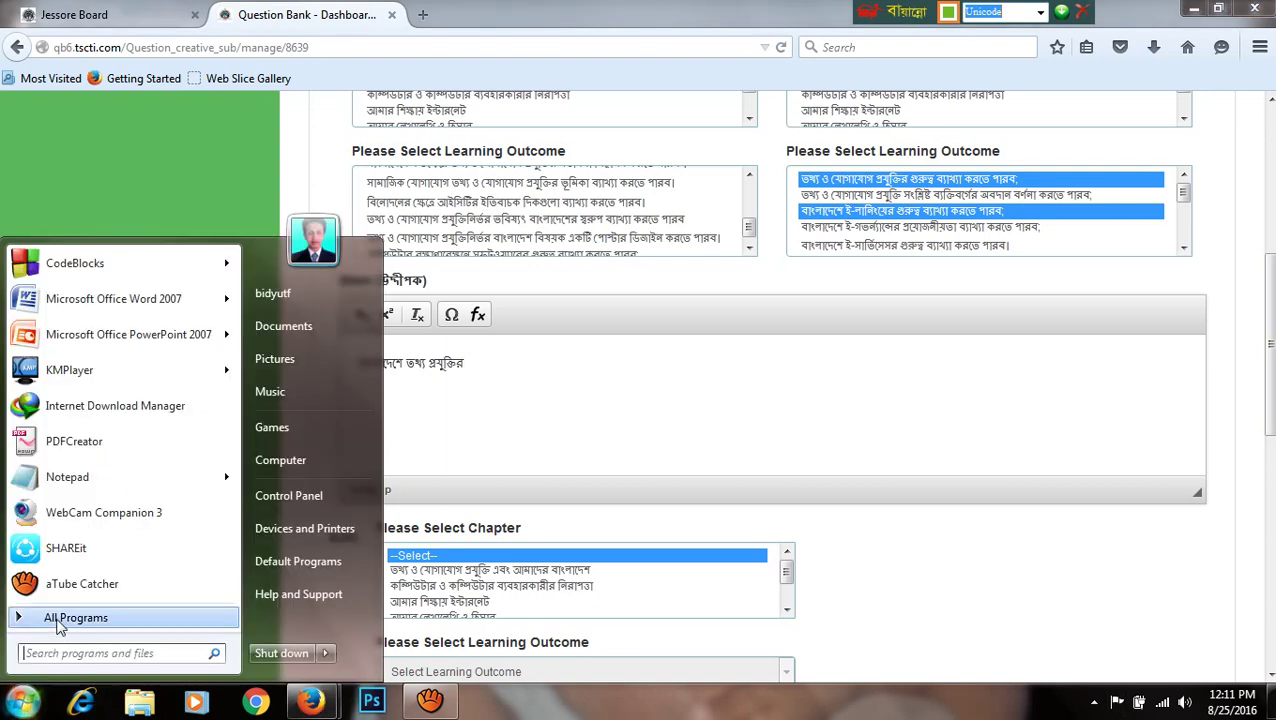
{"action": "left_click", "coordinate": [57, 620]}
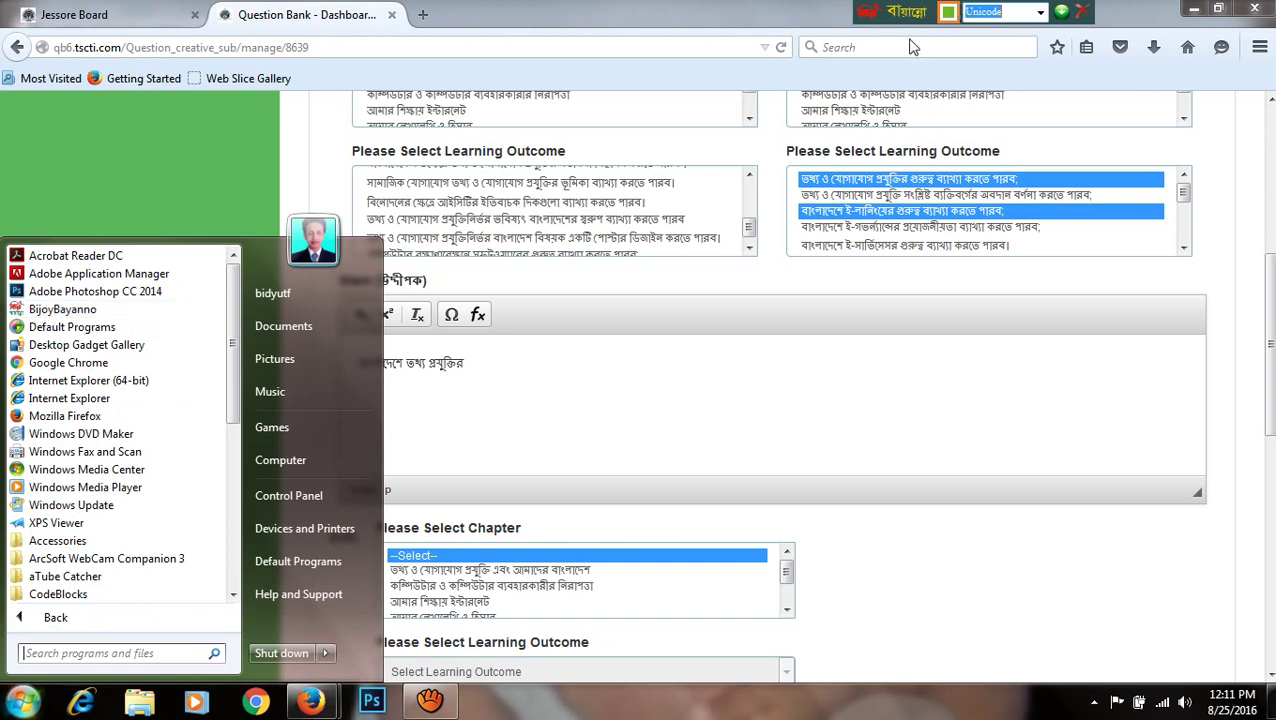
{"action": "left_click", "coordinate": [701, 445]}
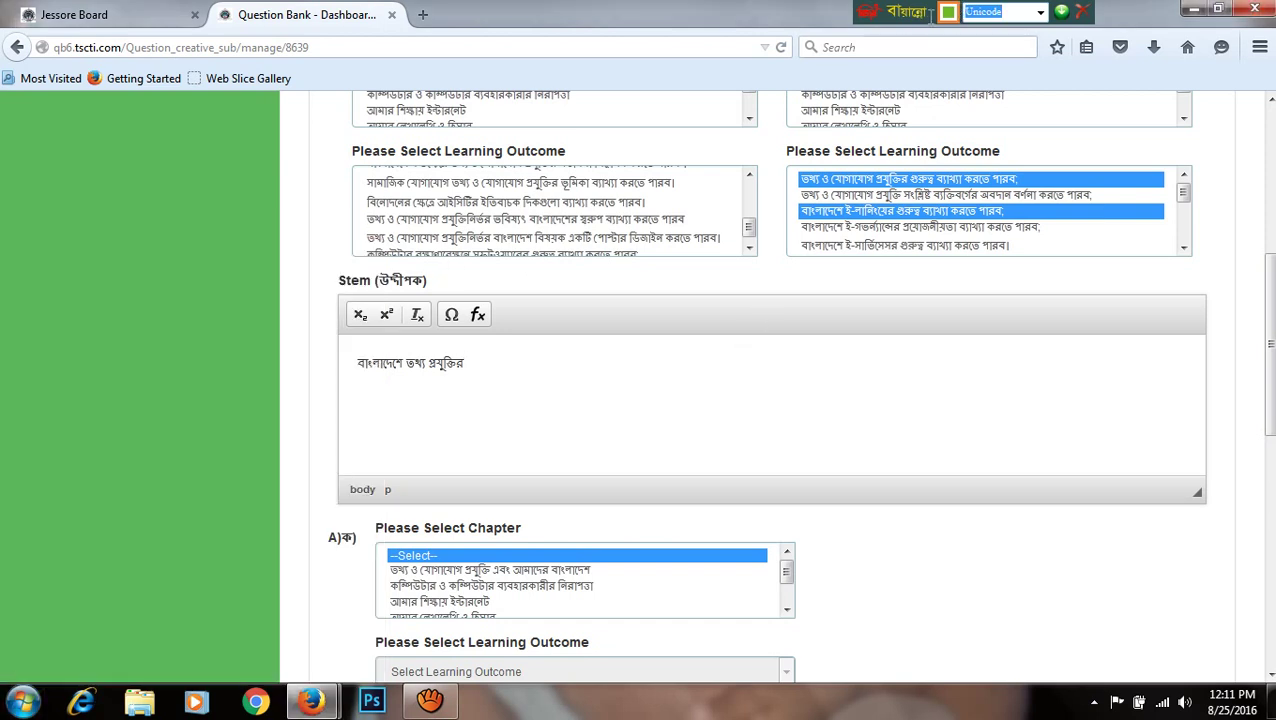
{"action": "left_click", "coordinate": [1014, 13]}
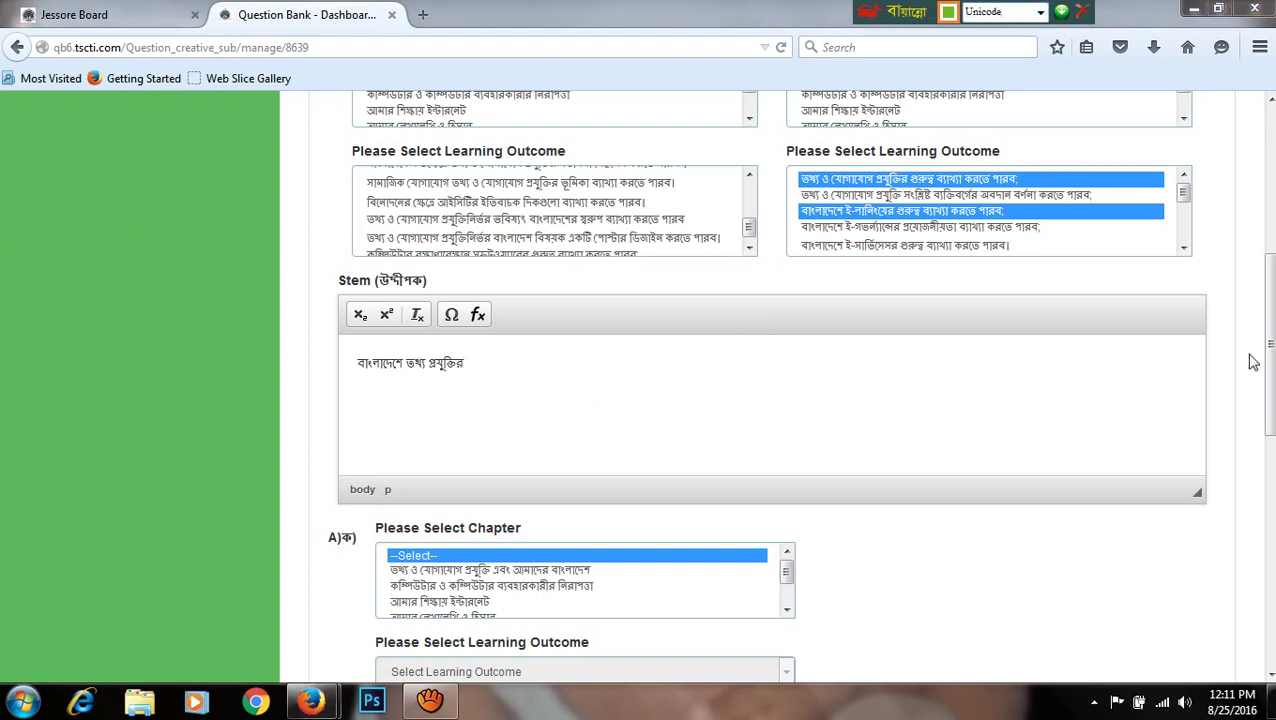
- For question ক, select the chapter তথ্য ও যোগাযোগ প্রযুক্তি এবং আমাদের বাংলাদেশ and its sixth learning outcome, on ই-কমার্স
{"action": "left_click_drag", "start_coordinate": [1270, 346], "coordinate": [1272, 458]}
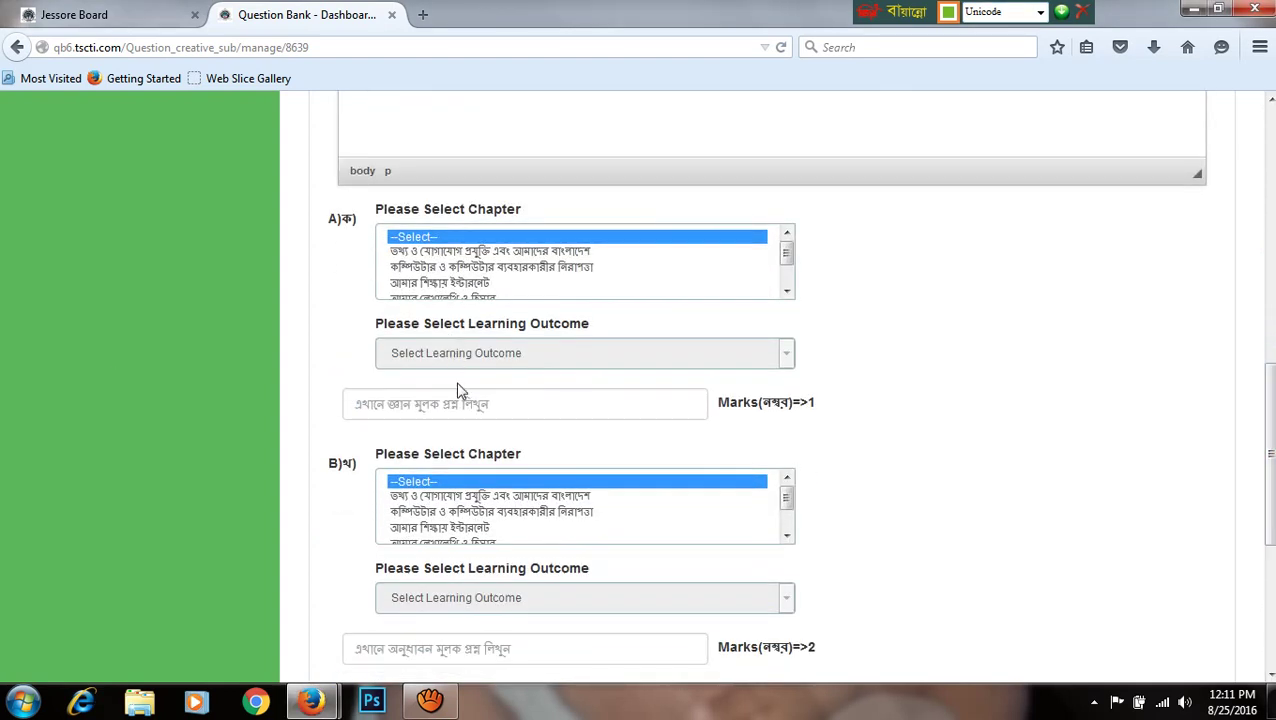
{"action": "left_click", "coordinate": [499, 252]}
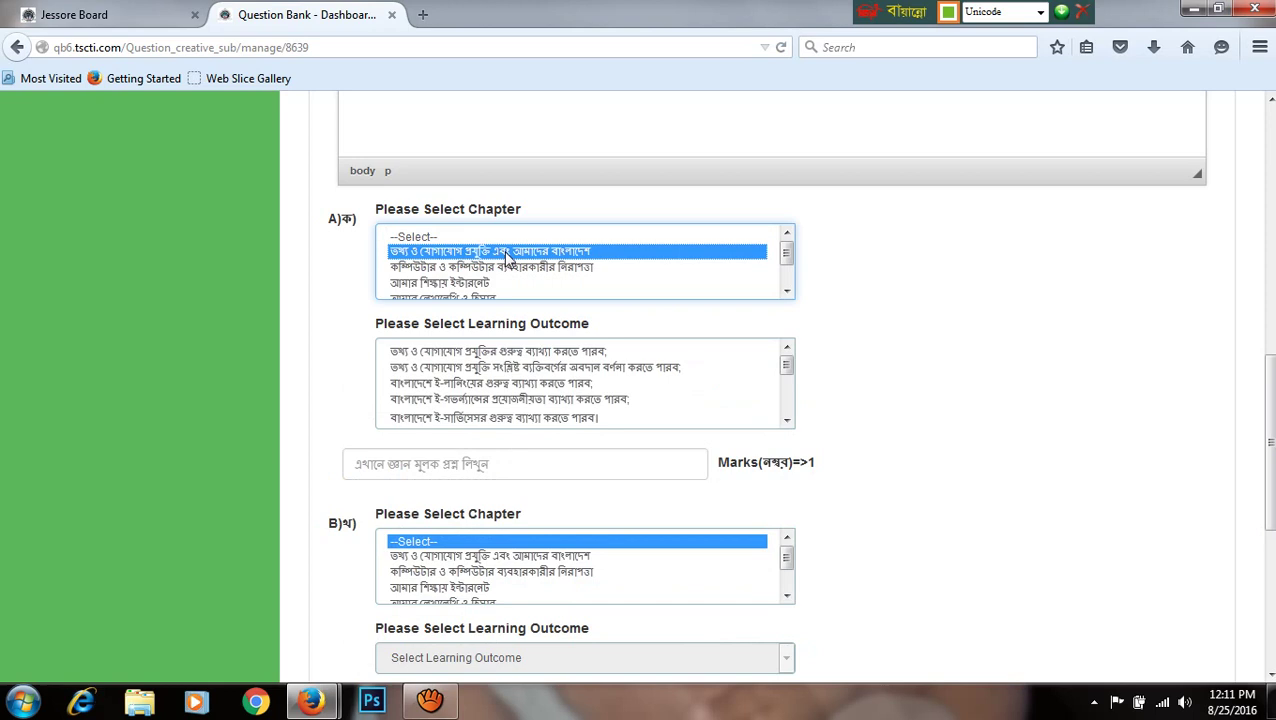
{"action": "left_click", "coordinate": [558, 355]}
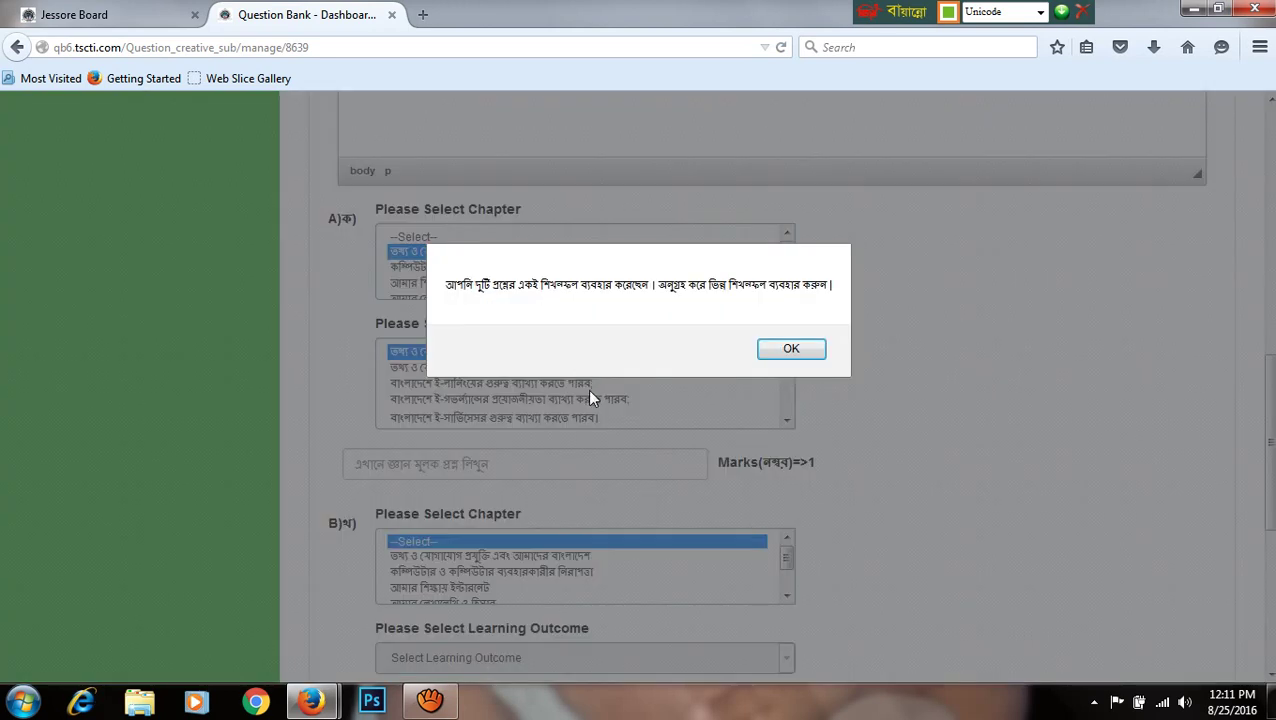
{"action": "left_click", "coordinate": [785, 352]}
{"action": "left_click", "coordinate": [785, 352]}
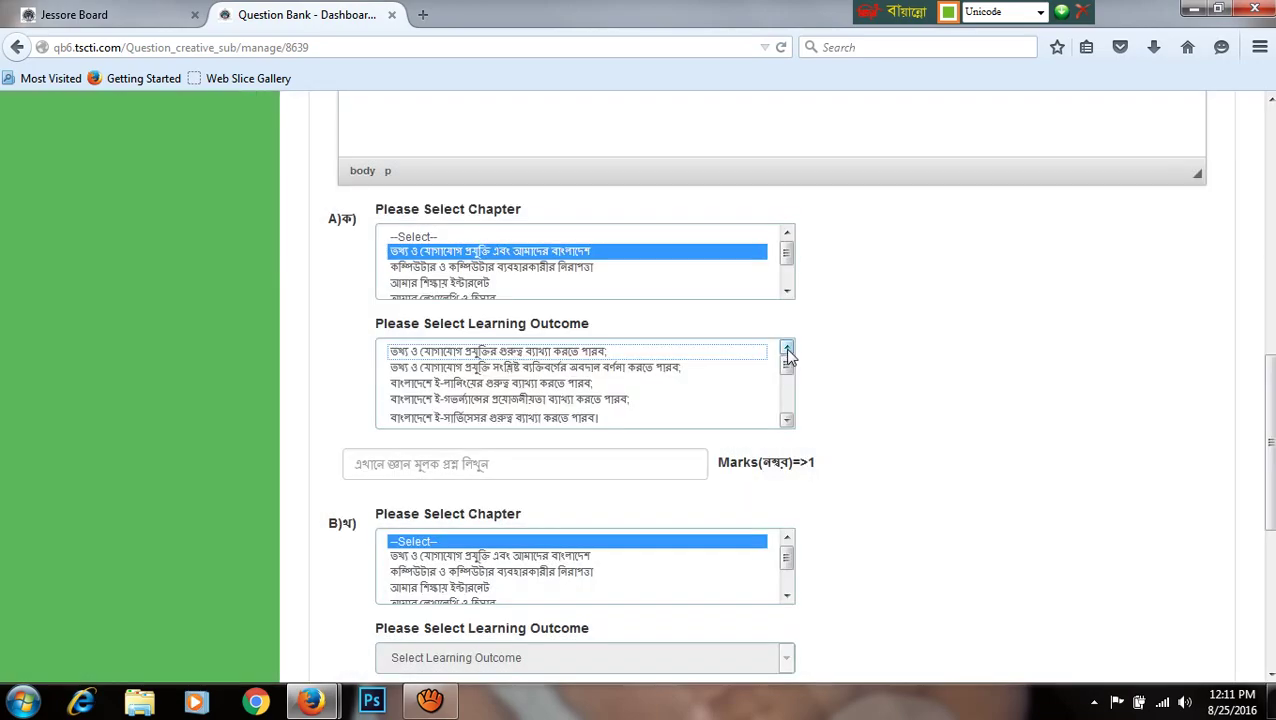
{"action": "left_click_drag", "start_coordinate": [789, 373], "coordinate": [786, 392]}
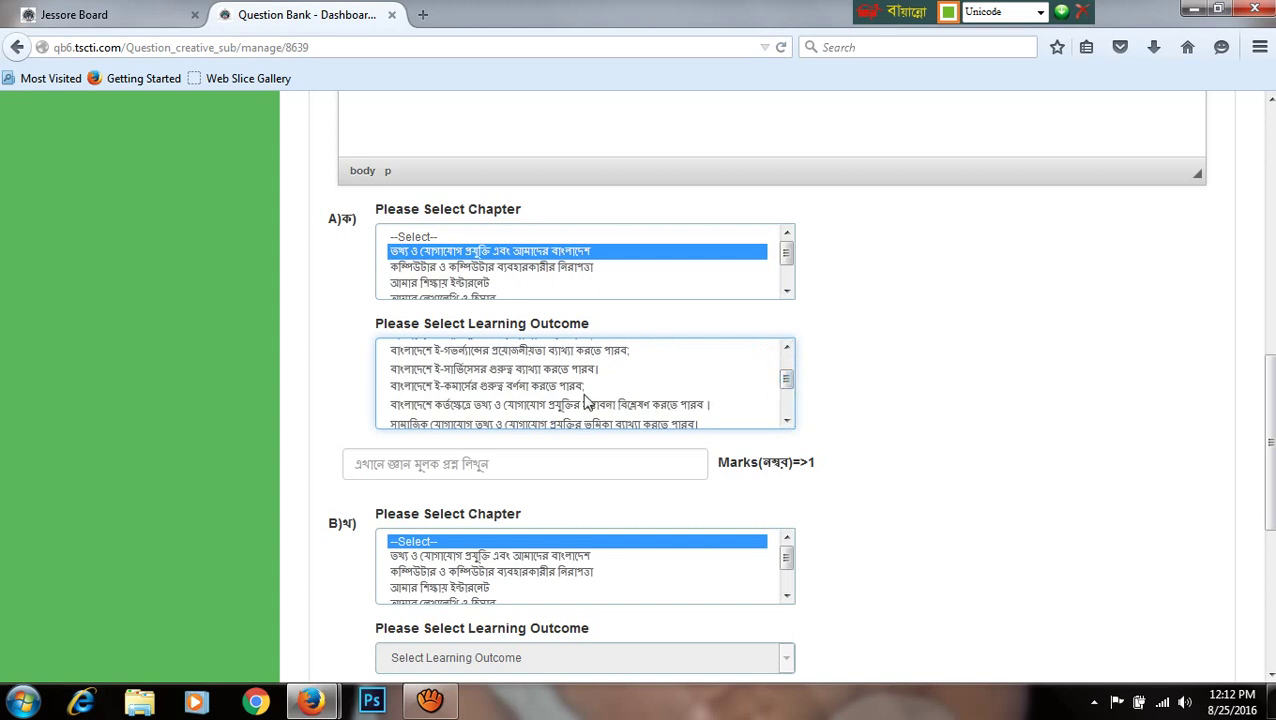
{"action": "left_click", "coordinate": [468, 388]}
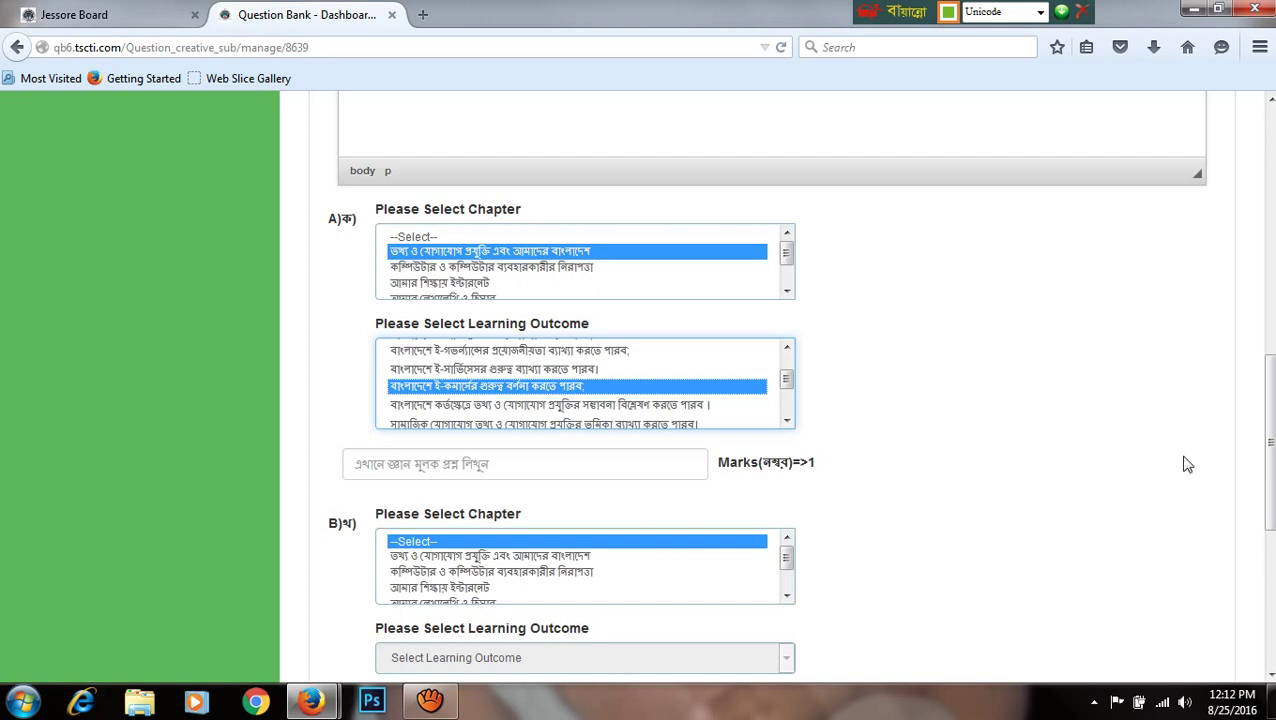
- For question খ, select the chapter তথ্য ও যোগাযোগ প্রযুক্তি এবং আমাদের বাংলাদেশ and its fifth learning outcome, on ই-সার্ভিস
{"action": "left_click_drag", "start_coordinate": [1268, 450], "coordinate": [1270, 488]}
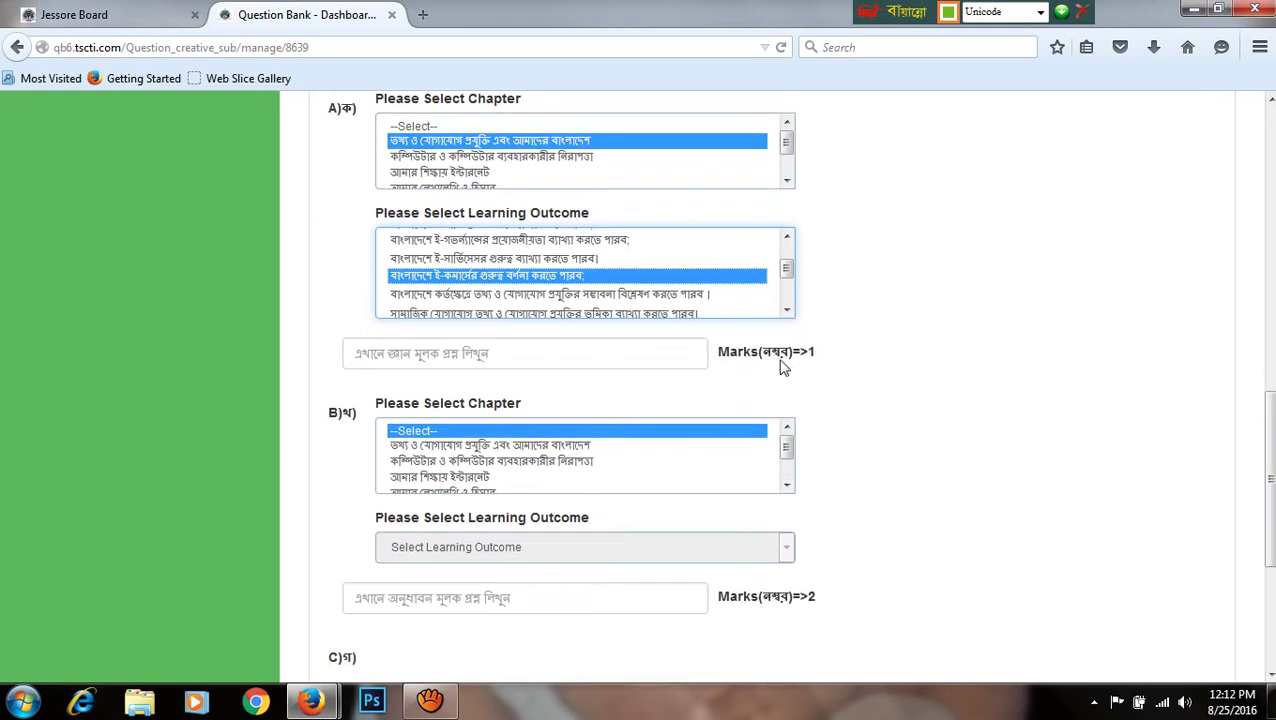
{"action": "left_click", "coordinate": [585, 447]}
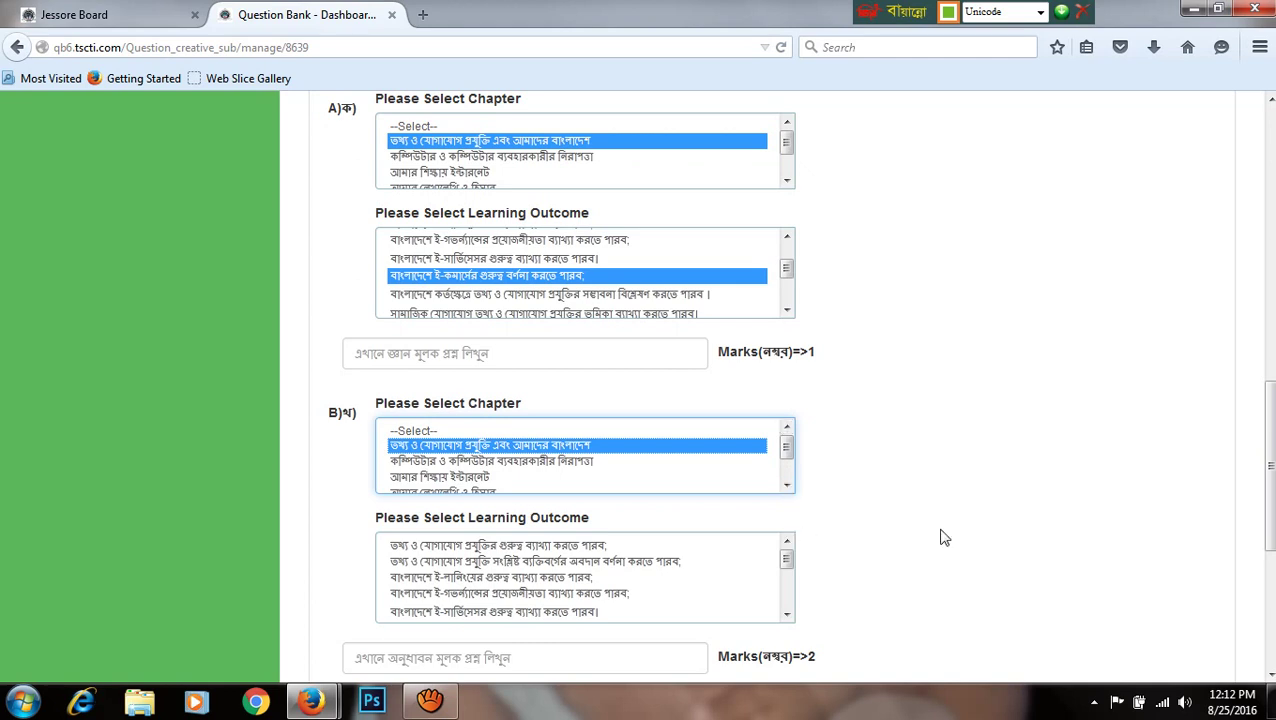
{"action": "left_click_drag", "start_coordinate": [1270, 430], "coordinate": [1272, 470]}
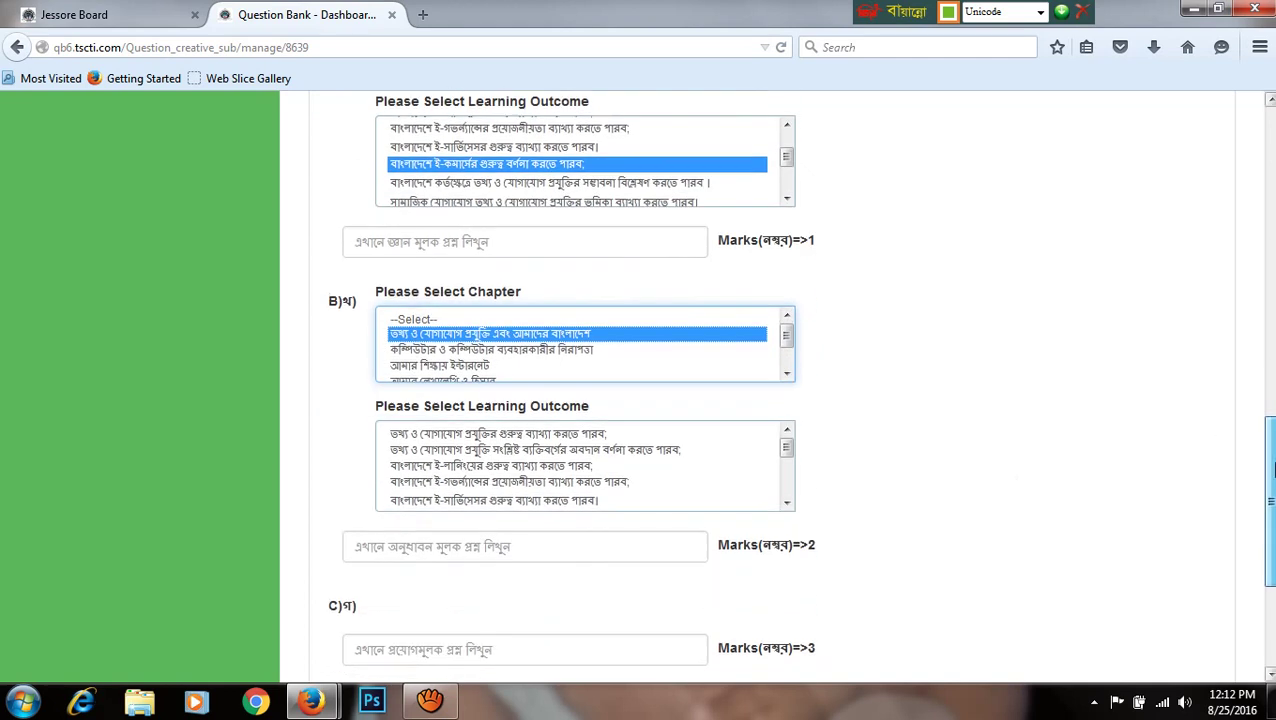
{"action": "left_click", "coordinate": [603, 450]}
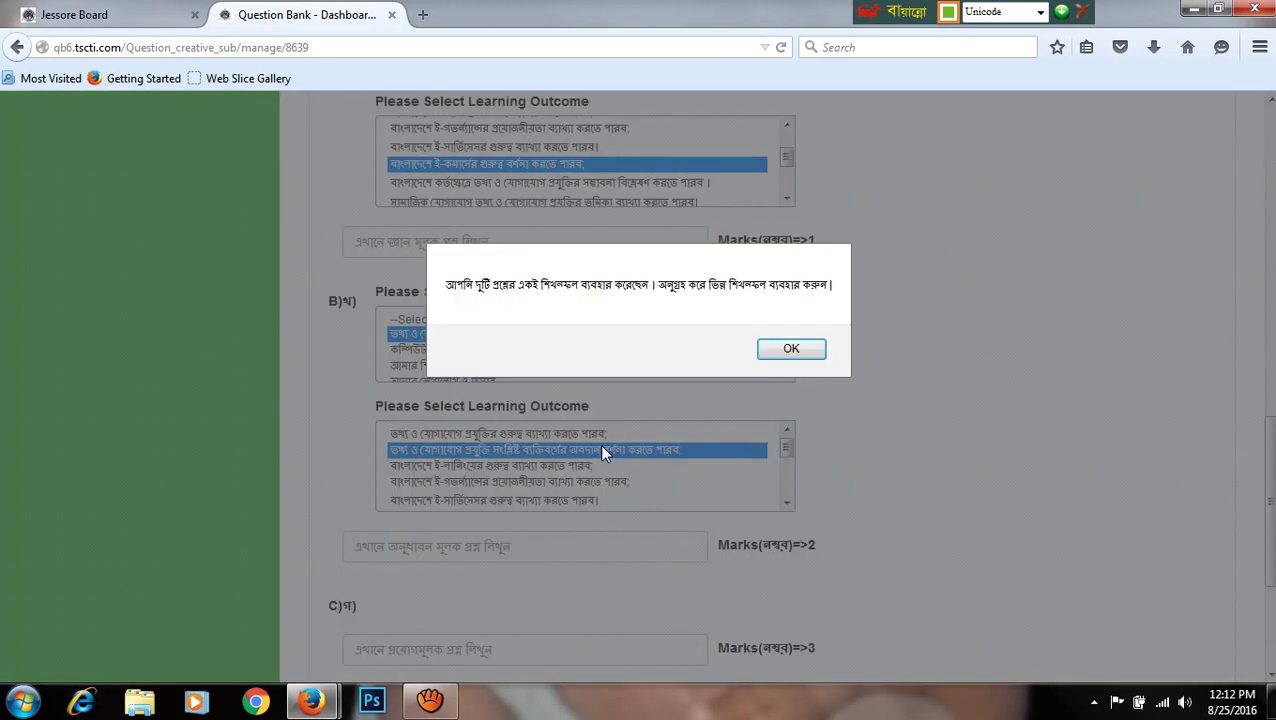
{"action": "left_click", "coordinate": [801, 352]}
{"action": "left_click_drag", "start_coordinate": [786, 450], "coordinate": [787, 466]}
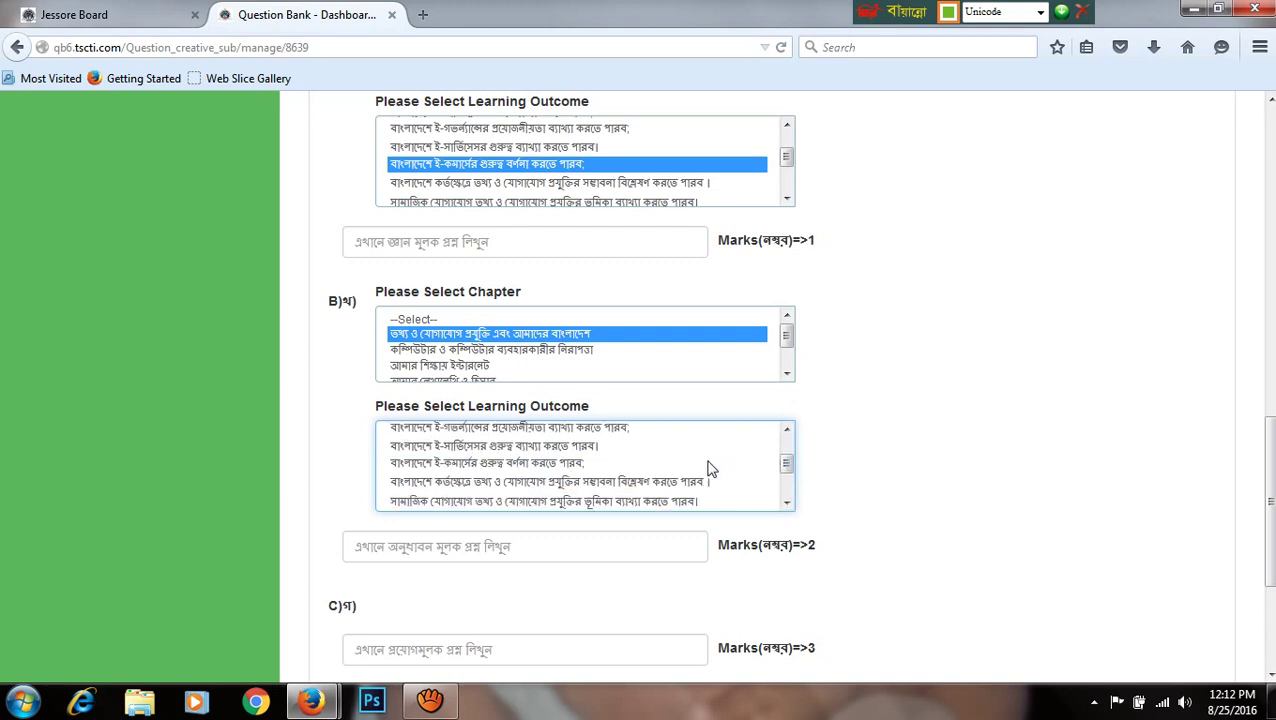
{"action": "left_click", "coordinate": [557, 448]}
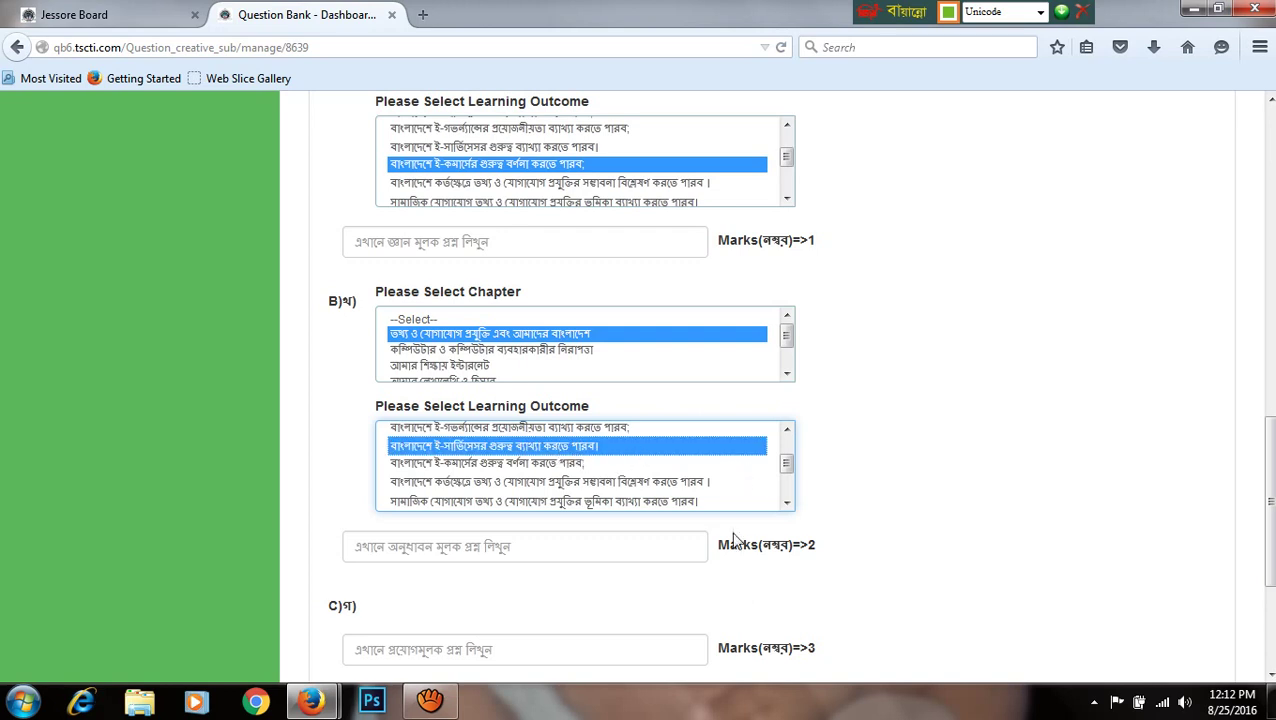
- Go through the empty text fields of questions খ, ঘ and গ, and set the question level to Medium (মধ্যম)
{"action": "scroll", "coordinate": [910, 483], "scroll_direction": "down", "scroll_amount": 3}
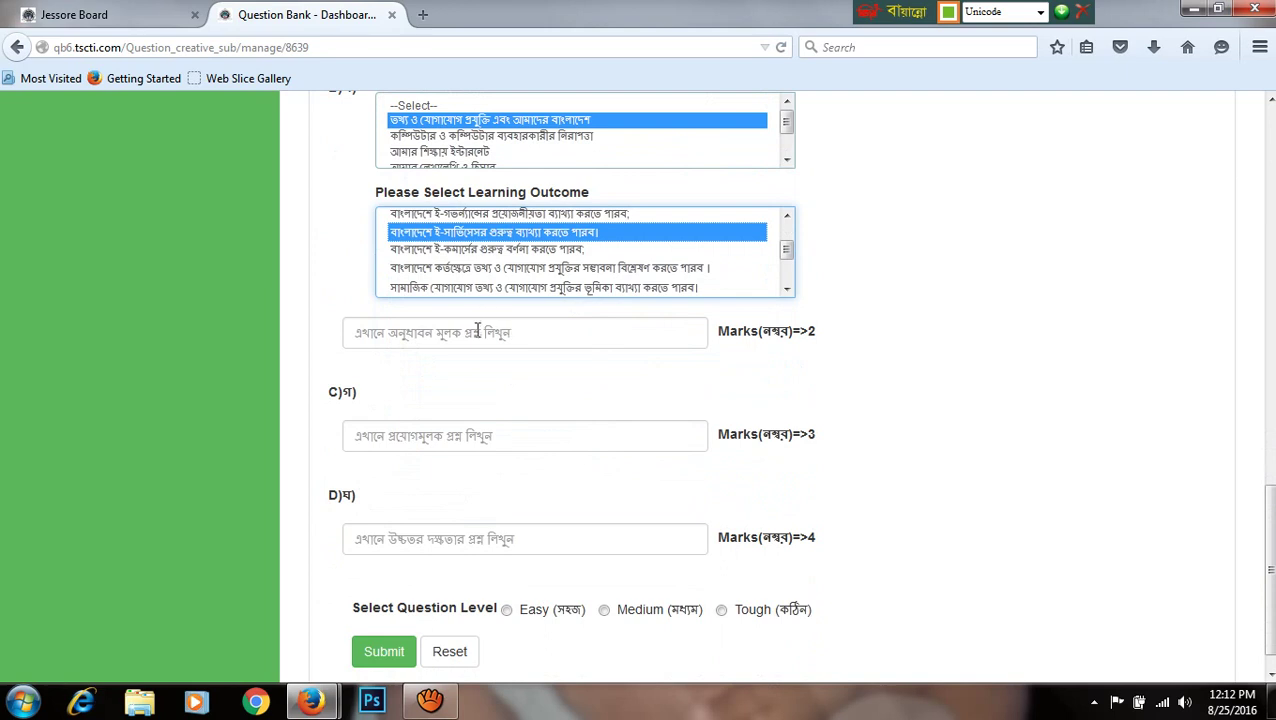
{"action": "left_click", "coordinate": [475, 340]}
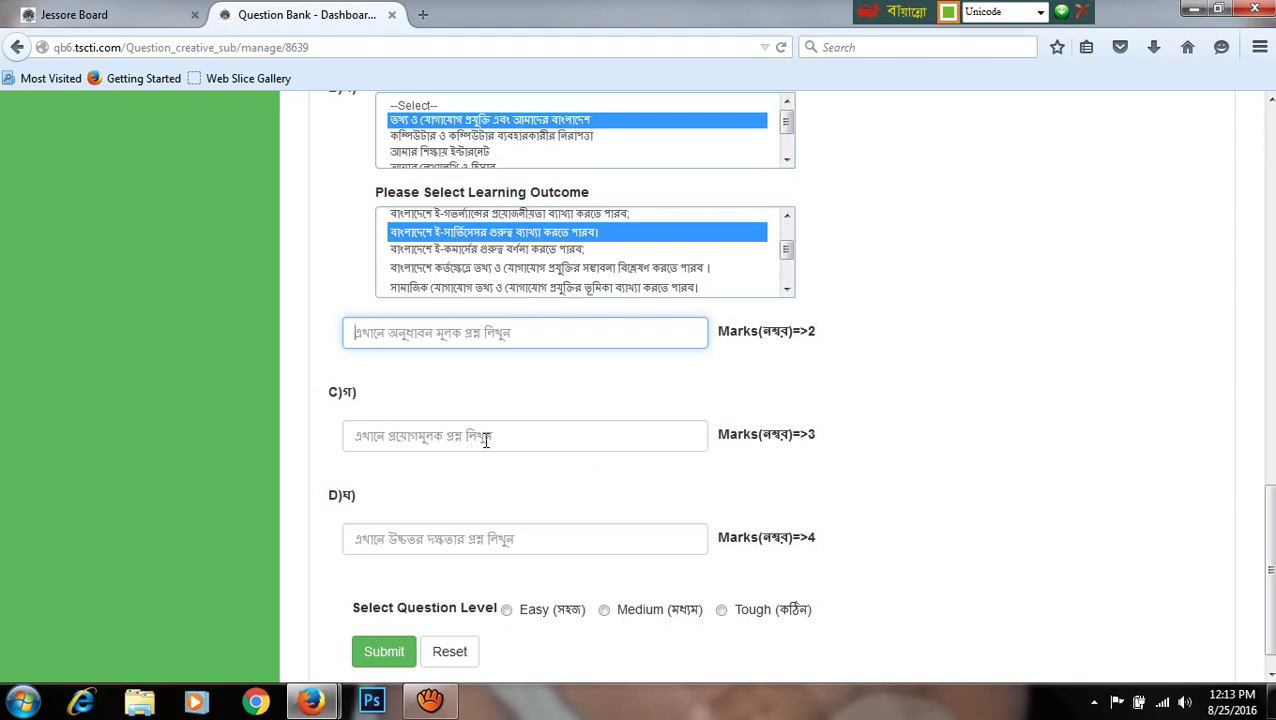
{"action": "left_click", "coordinate": [432, 540]}
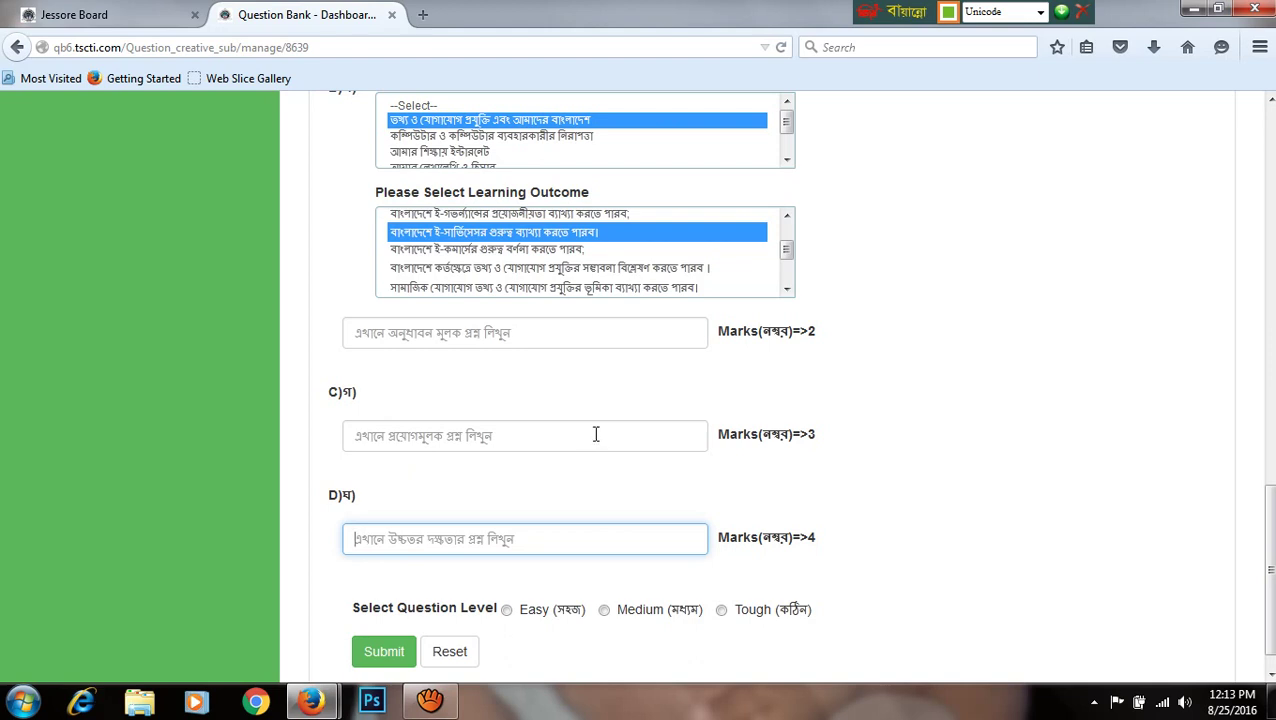
{"action": "left_click", "coordinate": [455, 437]}
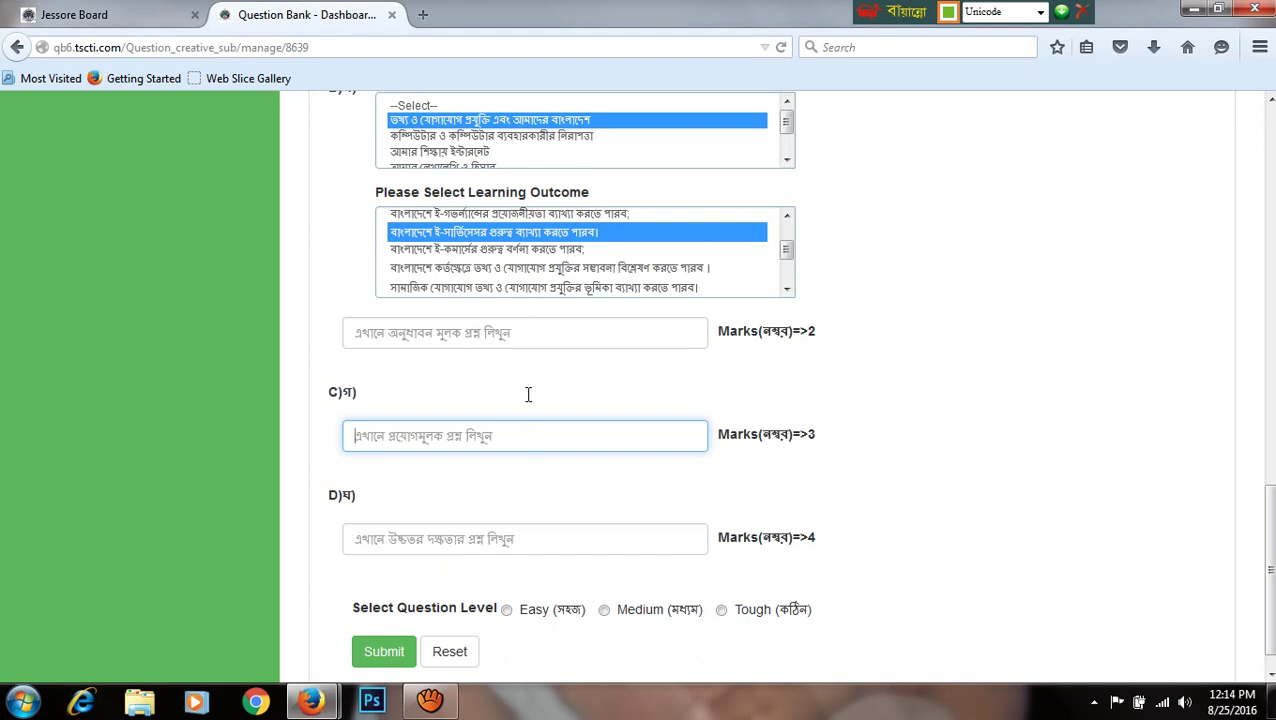
{"action": "scroll", "coordinate": [645, 475], "scroll_direction": "down", "scroll_amount": 1}
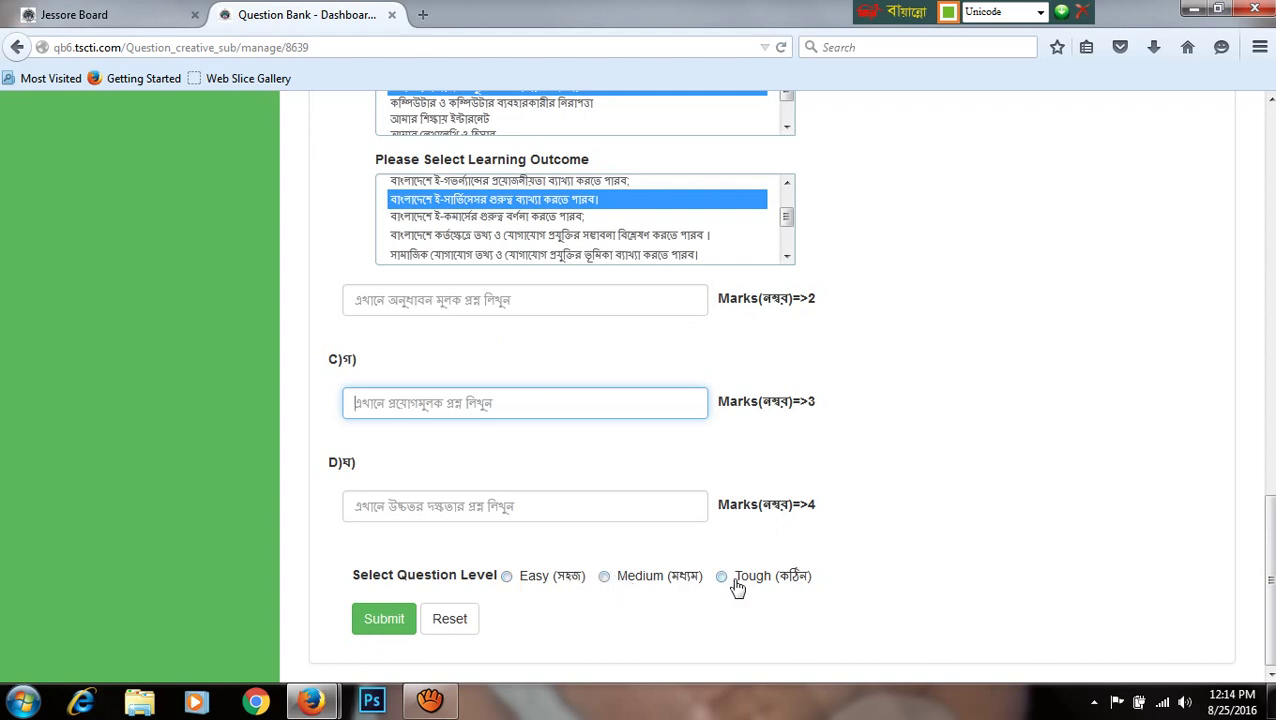
{"action": "left_click", "coordinate": [603, 582]}
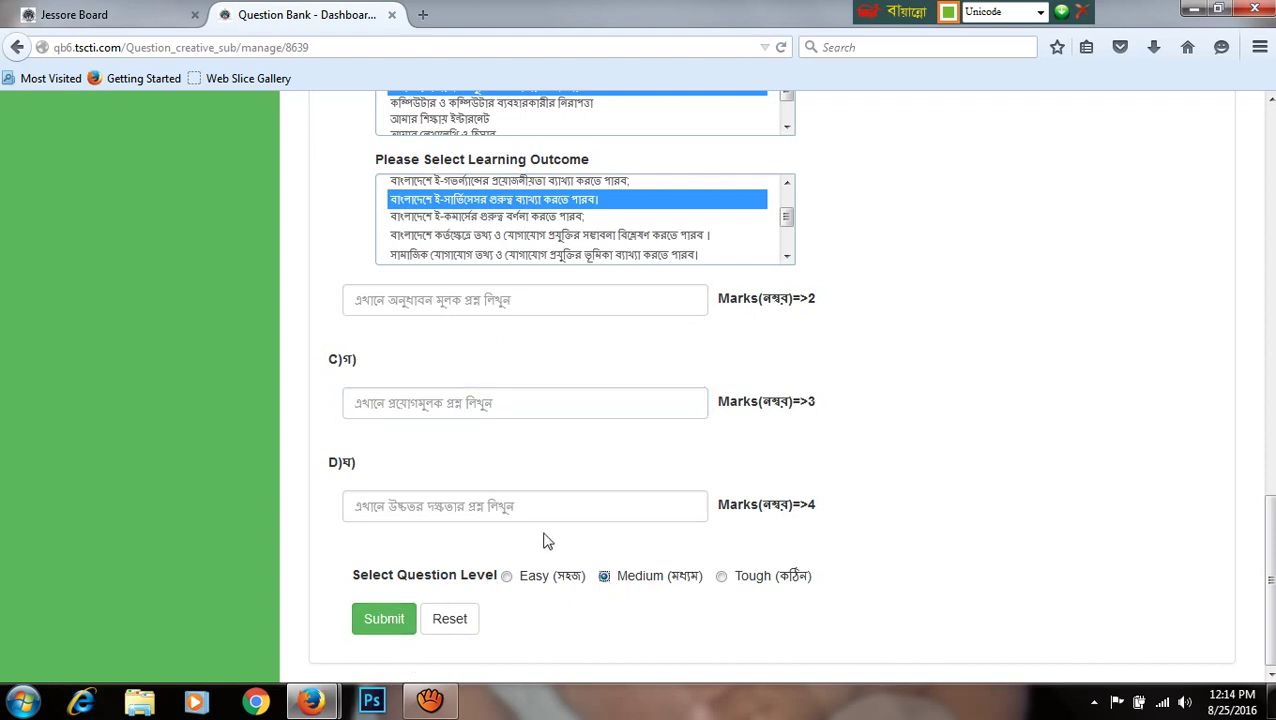
- Review the form back up to the image upload, then open its file chooser and close it without picking a file
{"action": "scroll", "coordinate": [593, 411], "scroll_direction": "up", "scroll_amount": 3}
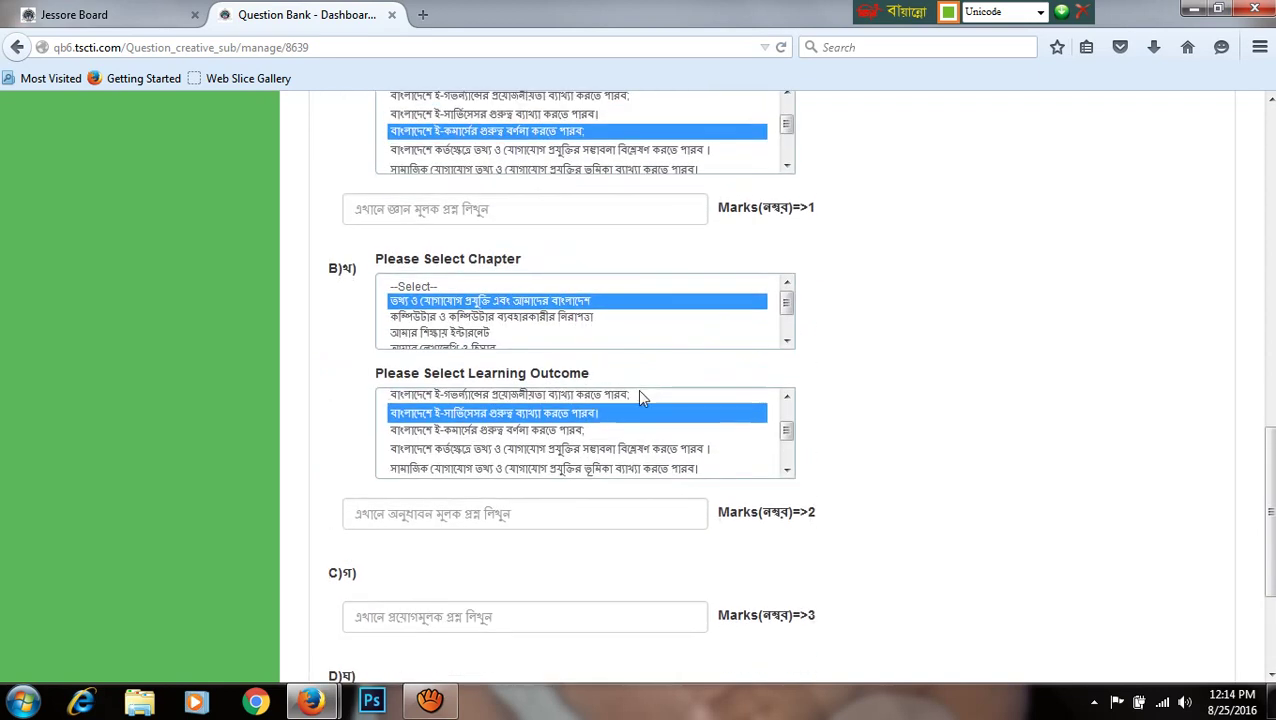
{"action": "scroll", "coordinate": [672, 395], "scroll_direction": "up", "scroll_amount": 2}
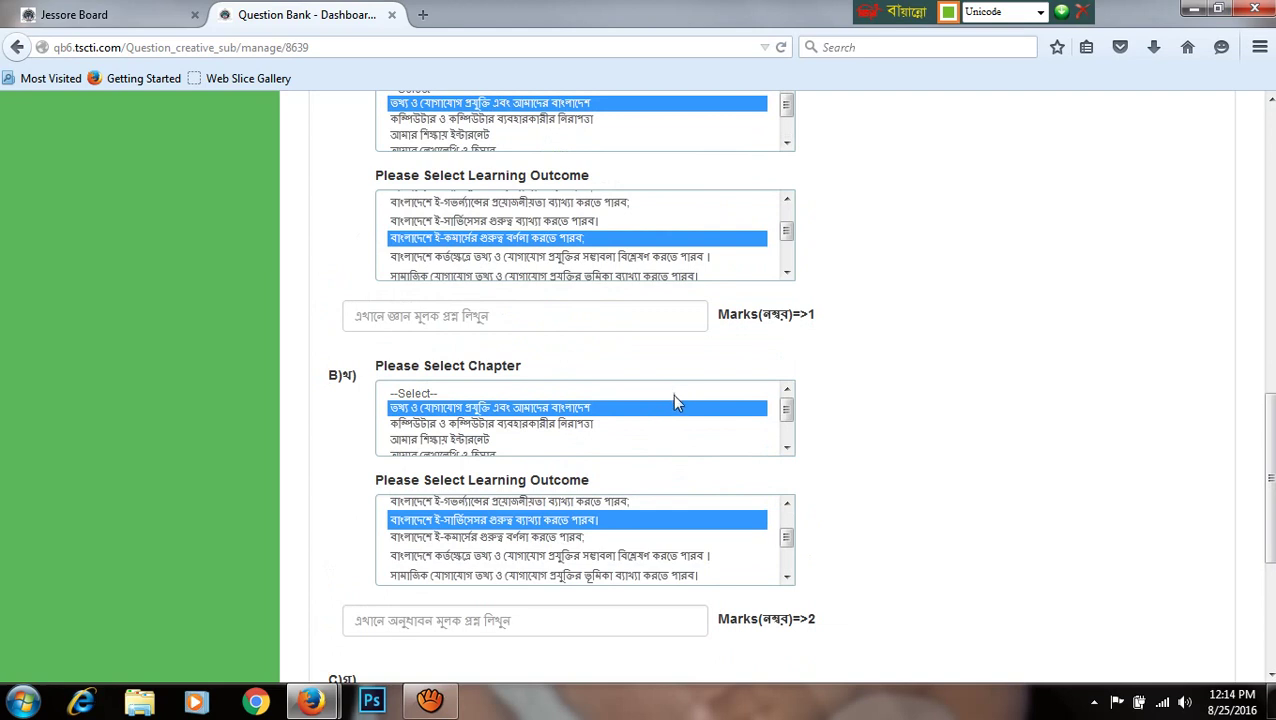
{"action": "scroll", "coordinate": [685, 396], "scroll_direction": "up", "scroll_amount": 3}
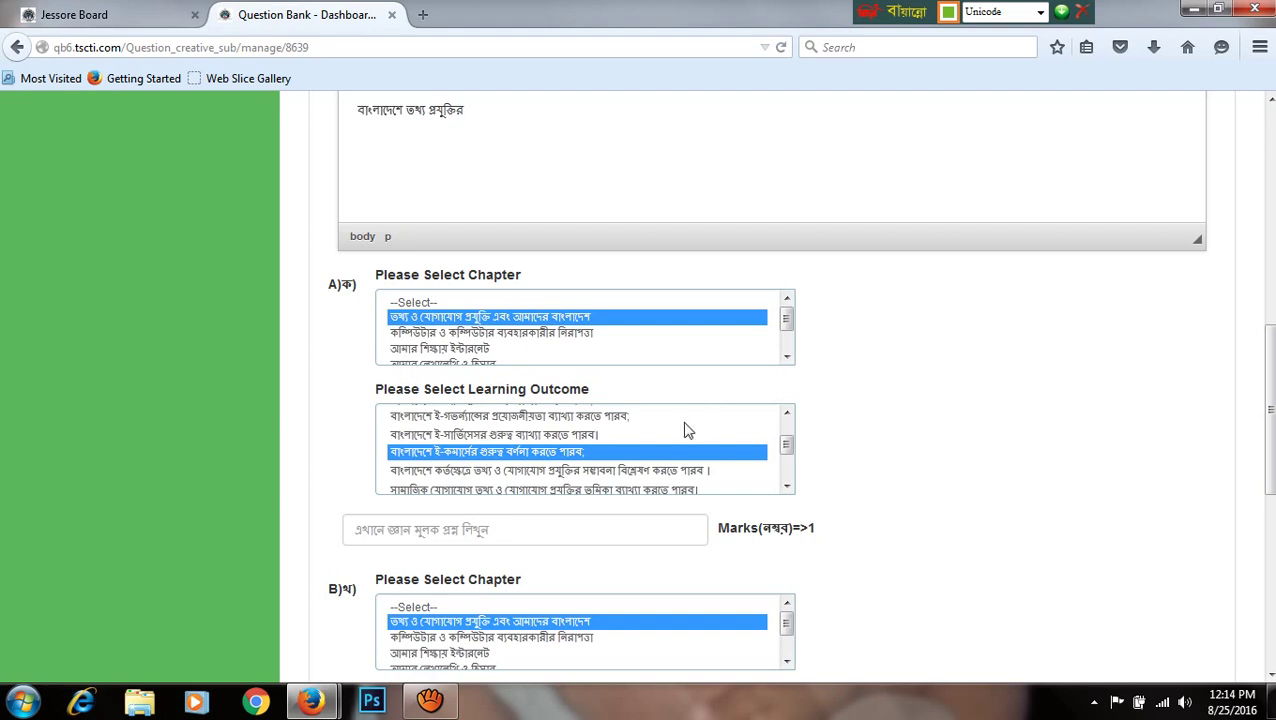
{"action": "scroll", "coordinate": [686, 430], "scroll_direction": "up", "scroll_amount": 2}
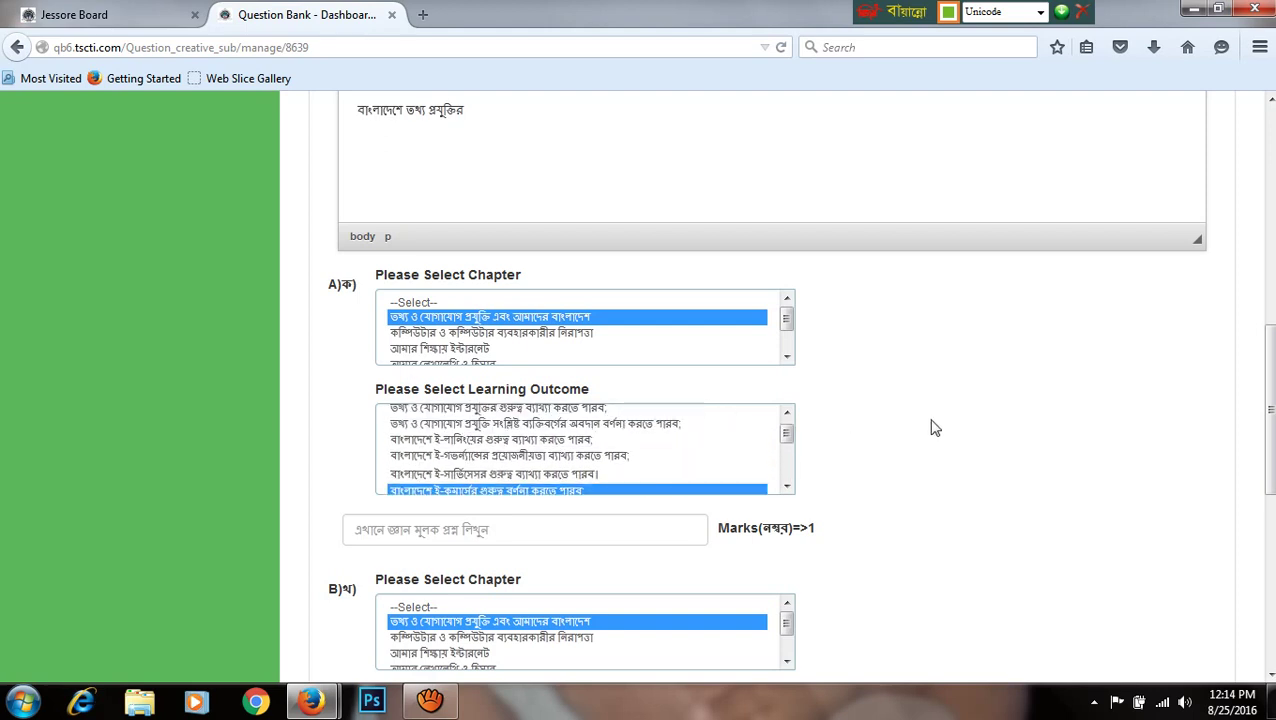
{"action": "scroll", "coordinate": [931, 428], "scroll_direction": "up", "scroll_amount": 3}
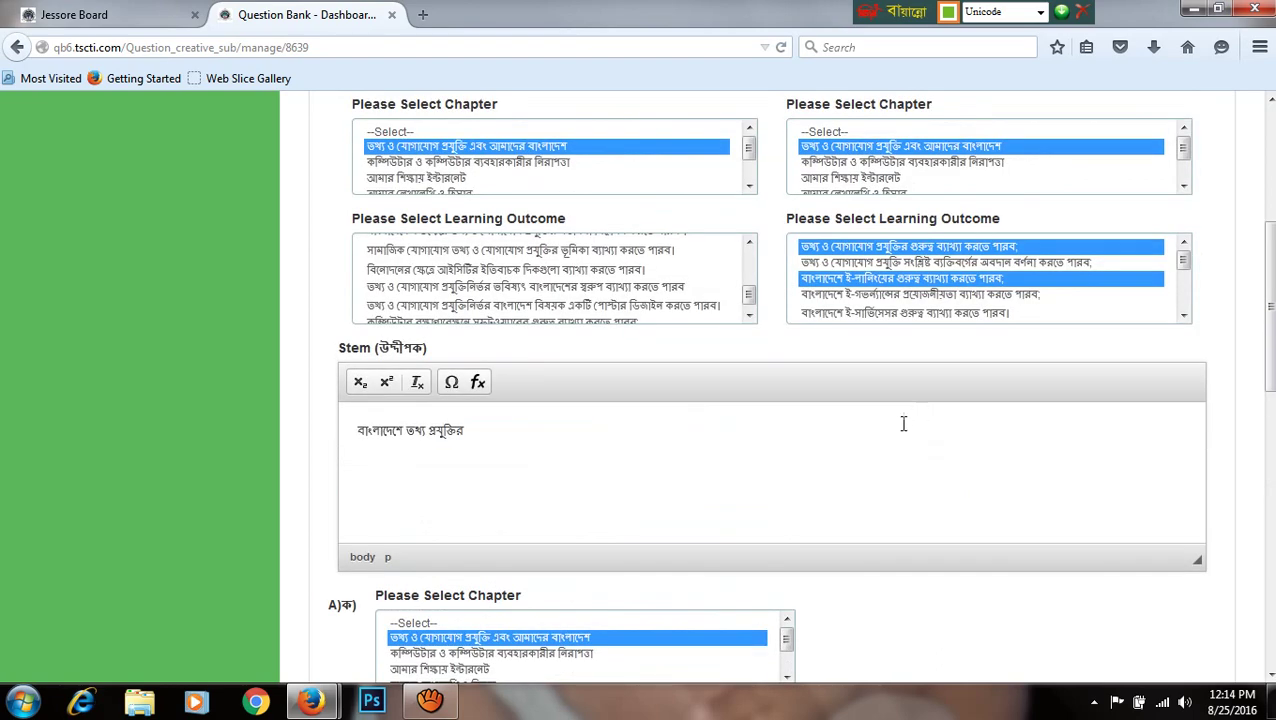
{"action": "scroll", "coordinate": [749, 431], "scroll_direction": "up", "scroll_amount": 3}
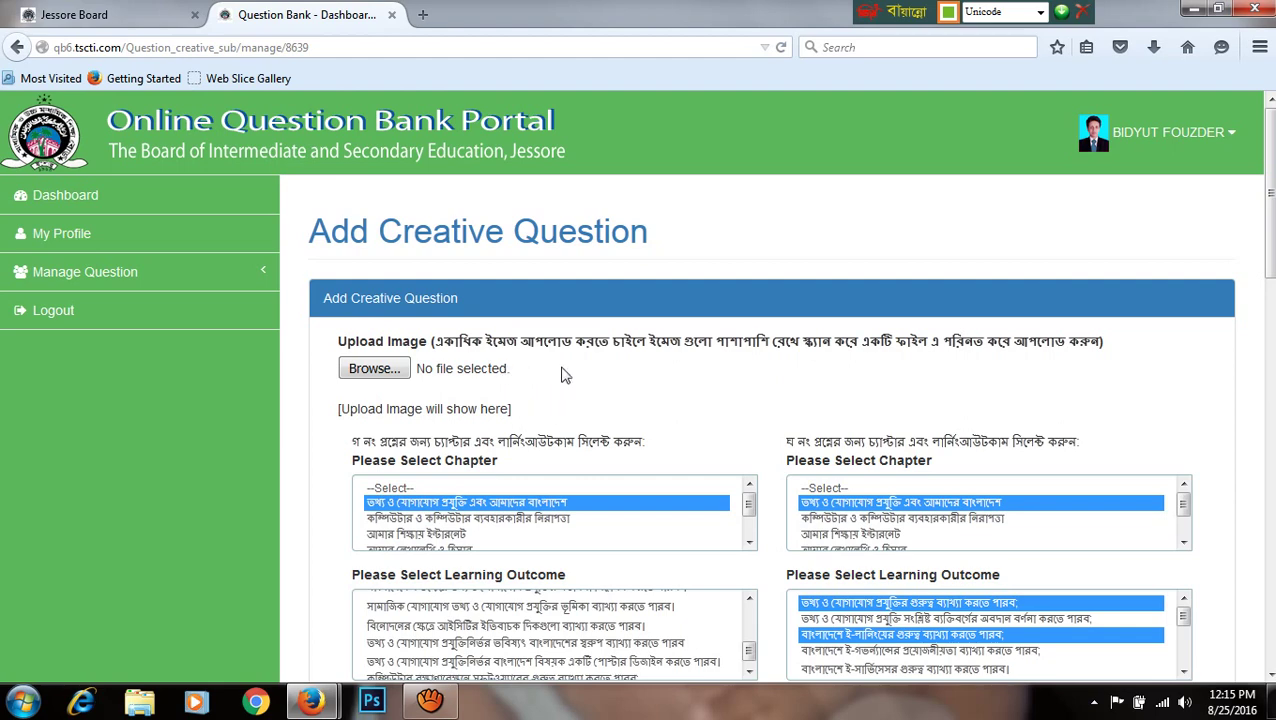
{"action": "left_click", "coordinate": [380, 370]}
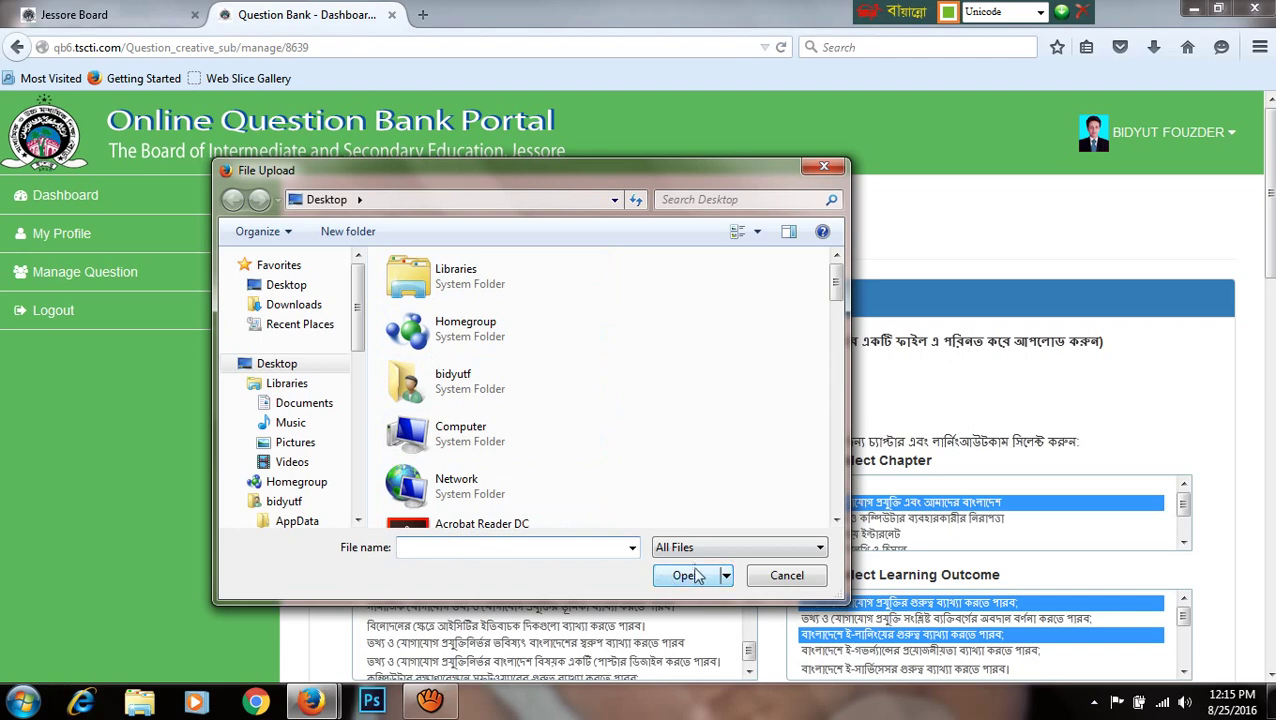
{"action": "left_click", "coordinate": [822, 170]}
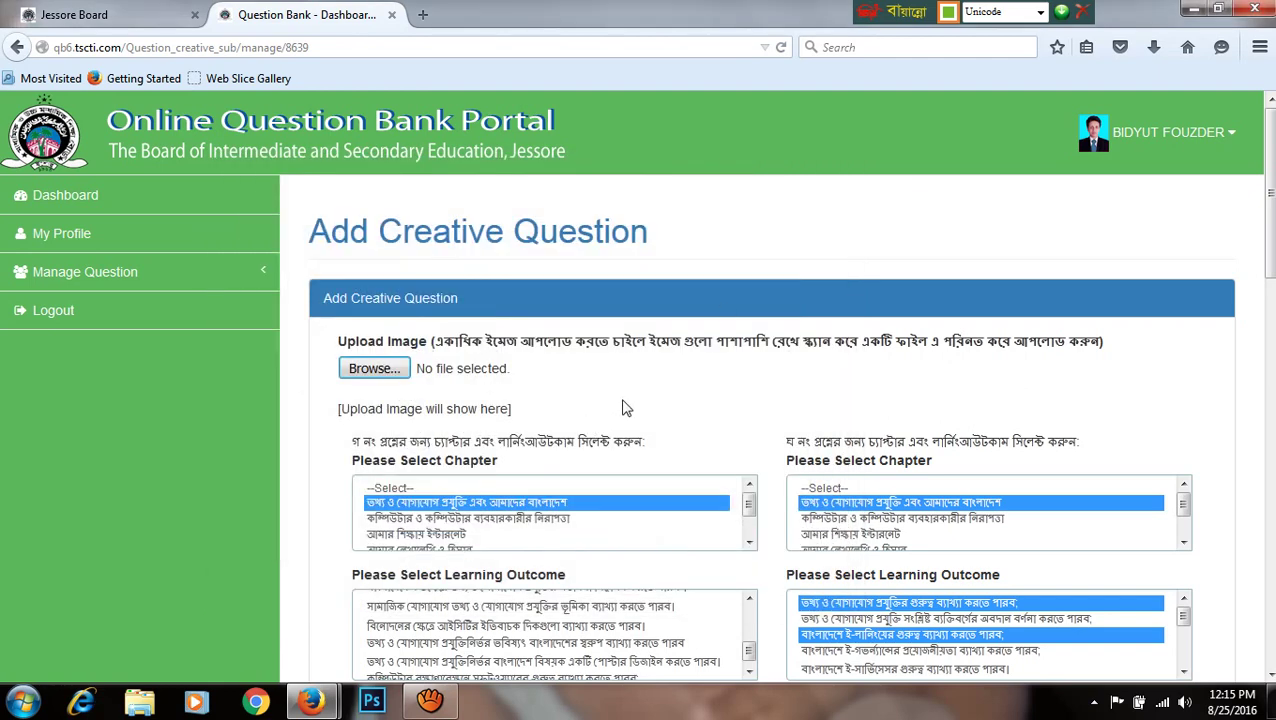
- Examine the form from the image upload to the Stem (উদ্দীপক) text, and check the Unicode setting of the Bangla keyboard
{"action": "scroll", "coordinate": [624, 407], "scroll_direction": "down", "scroll_amount": 3}
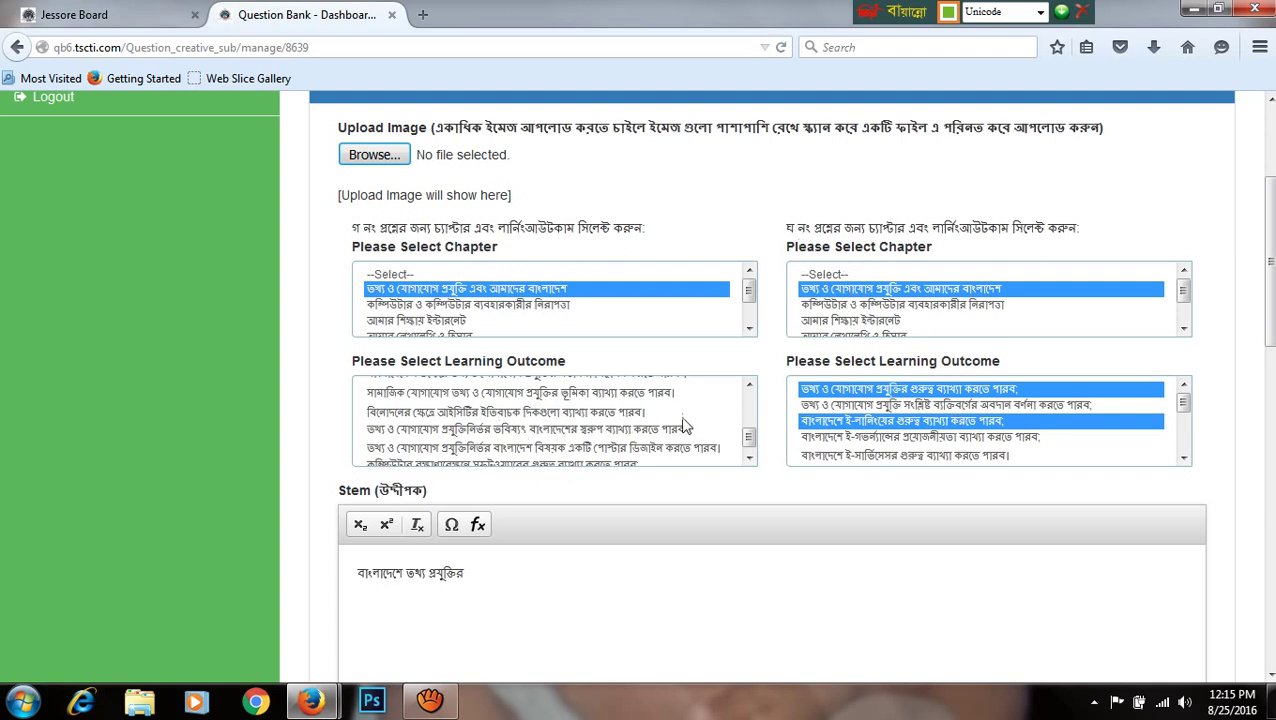
{"action": "scroll", "coordinate": [686, 426], "scroll_direction": "down", "scroll_amount": 1}
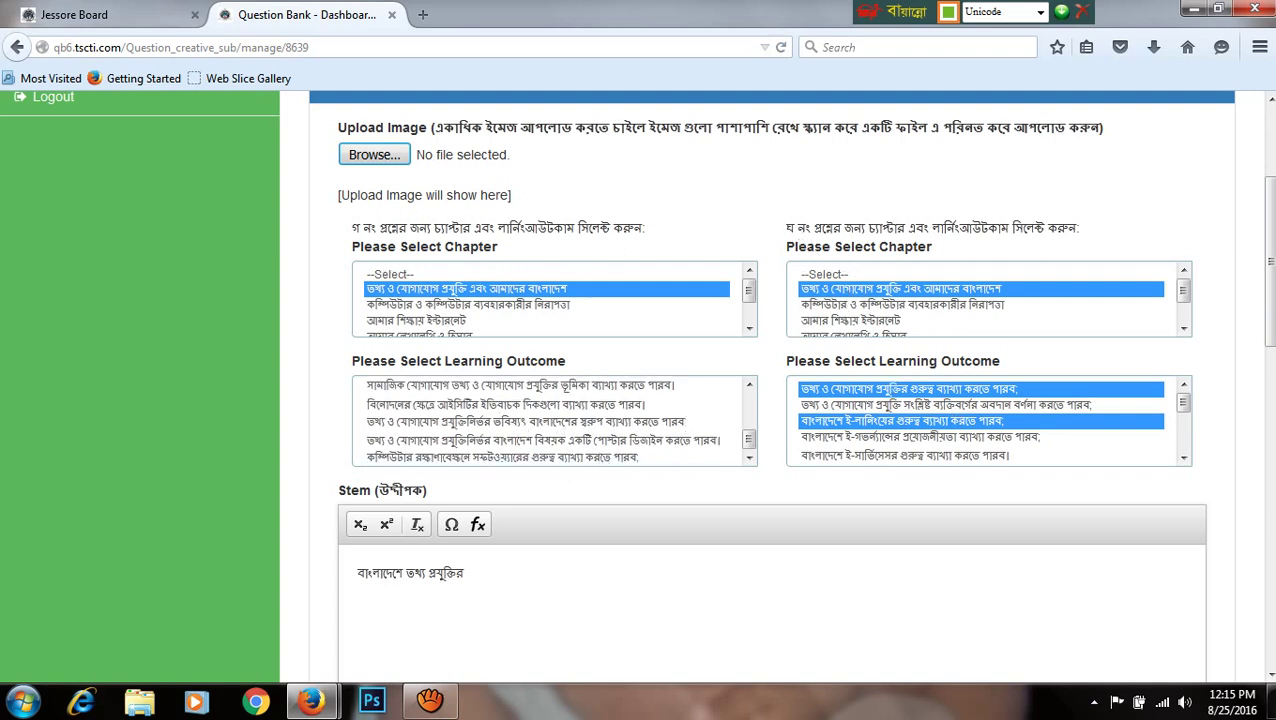
{"action": "scroll", "coordinate": [1272, 313], "scroll_direction": "down", "scroll_amount": 3}
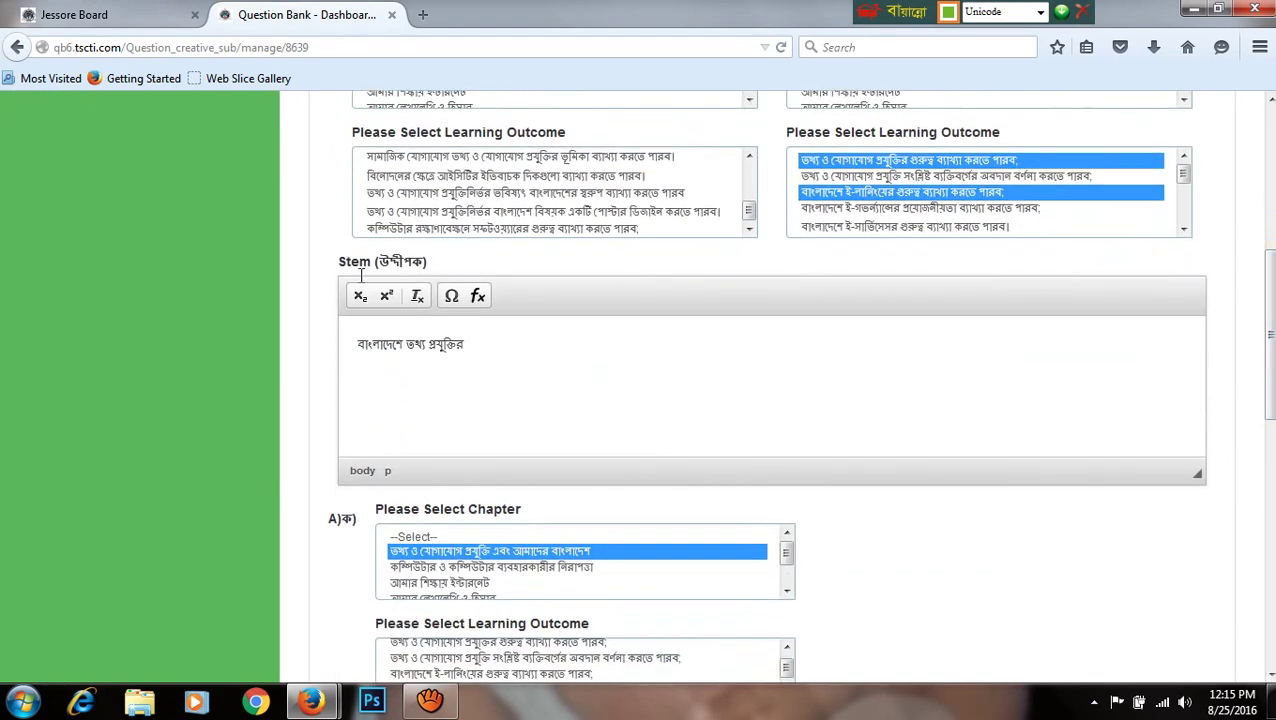
{"action": "left_click_drag", "start_coordinate": [358, 345], "coordinate": [604, 379]}
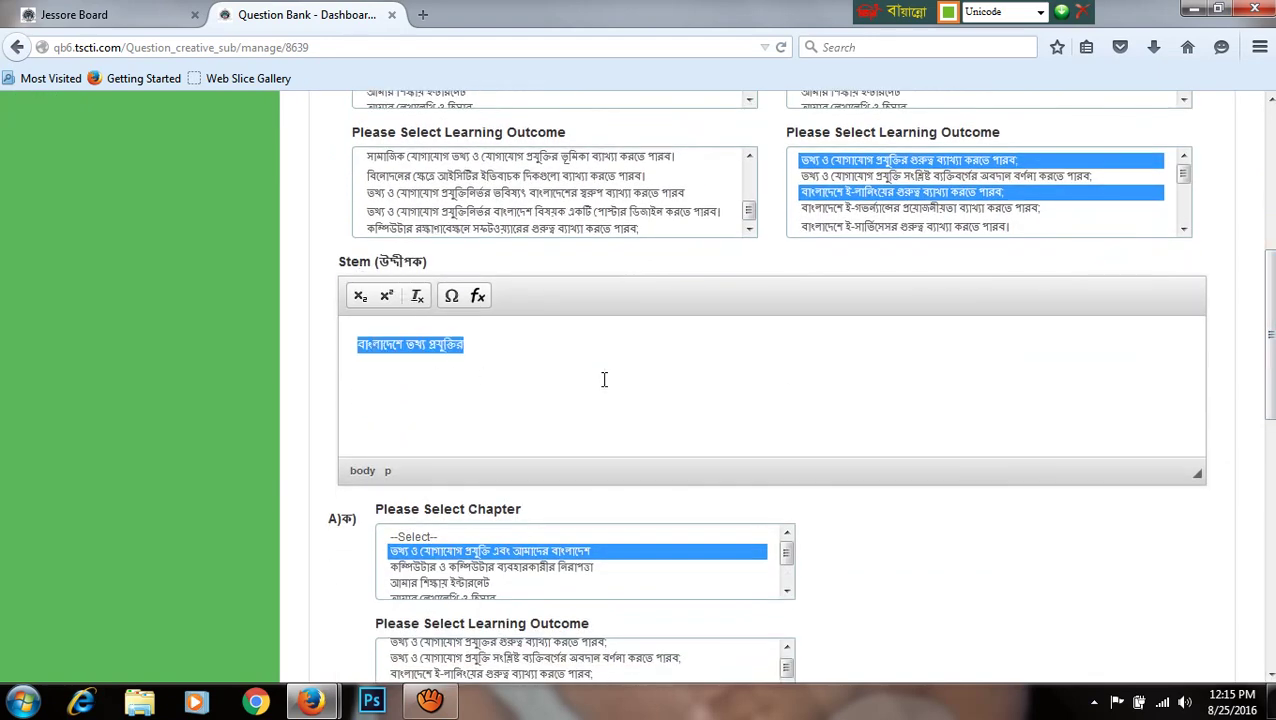
{"action": "left_click", "coordinate": [541, 371]}
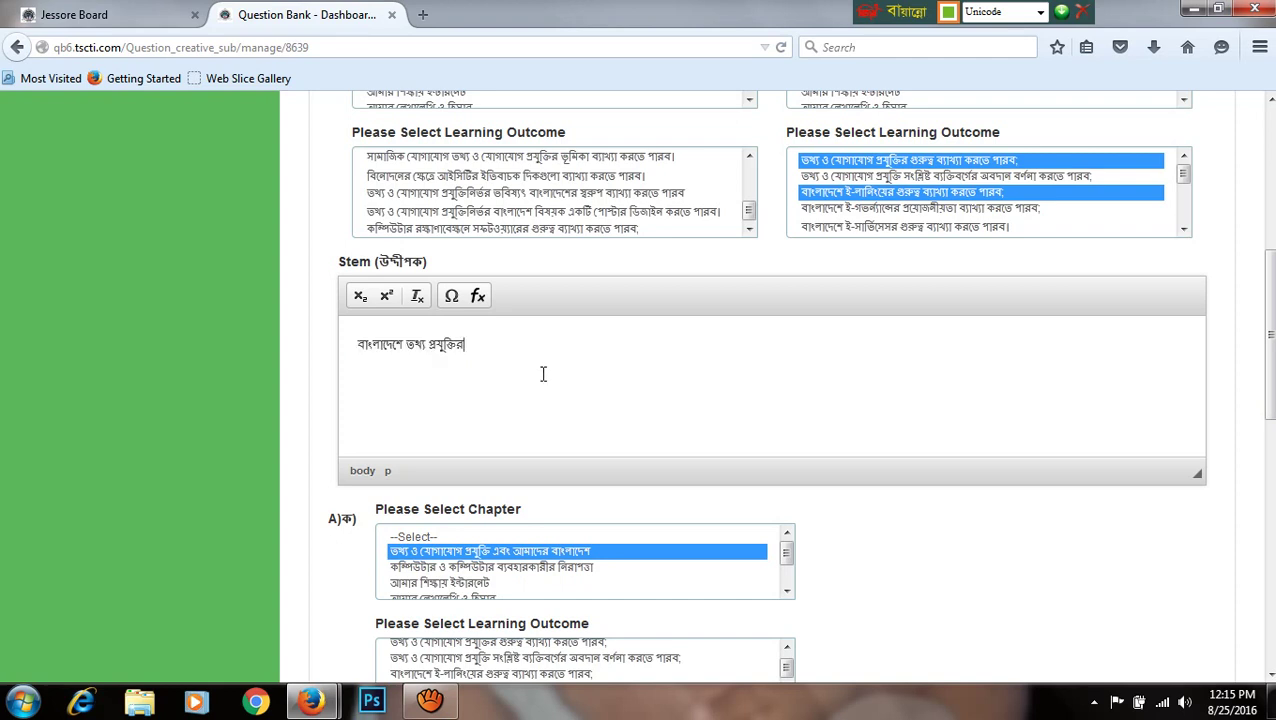
{"action": "left_click", "coordinate": [982, 12]}
- Review questions ক to ঘ with their learning outcomes, text fields and question level, and return to the start of the form
{"action": "scroll", "coordinate": [578, 481], "scroll_direction": "down", "scroll_amount": 3}
{"action": "scroll", "coordinate": [578, 475], "scroll_direction": "down", "scroll_amount": 2}
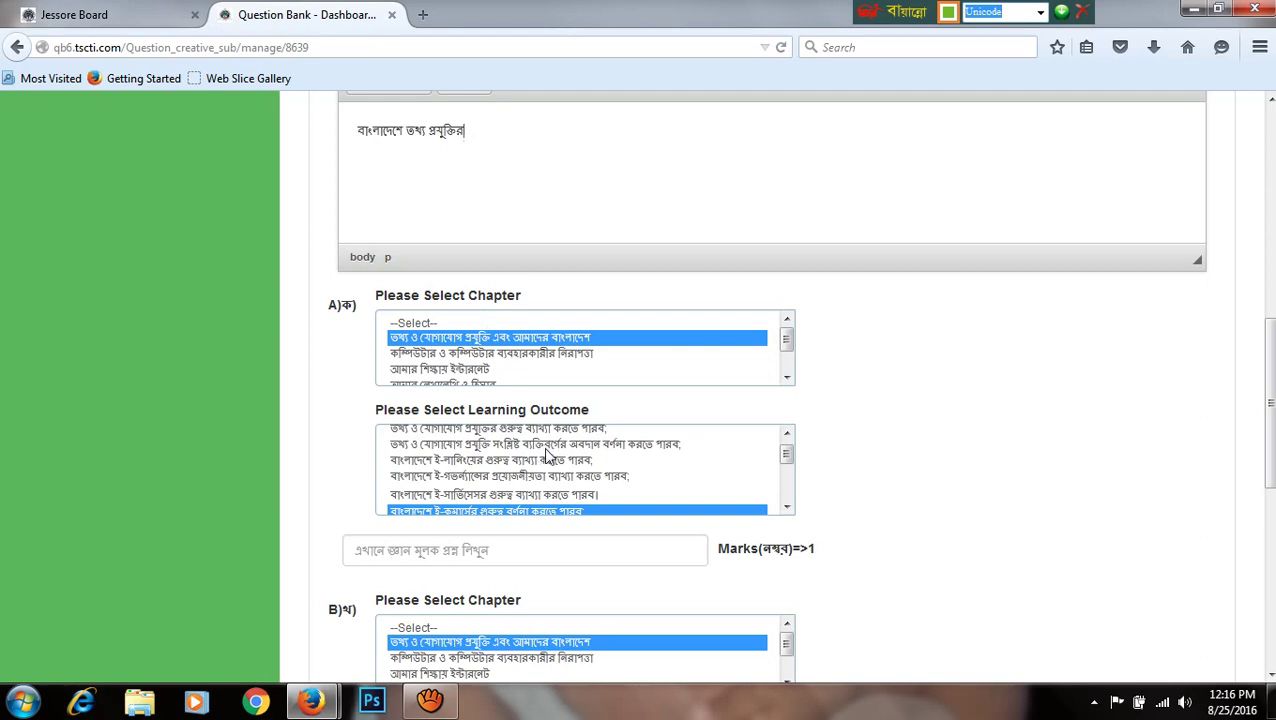
{"action": "left_click_drag", "start_coordinate": [787, 461], "coordinate": [789, 488]}
{"action": "left_click", "coordinate": [515, 558]}
{"action": "scroll", "coordinate": [961, 498], "scroll_direction": "down", "scroll_amount": 3}
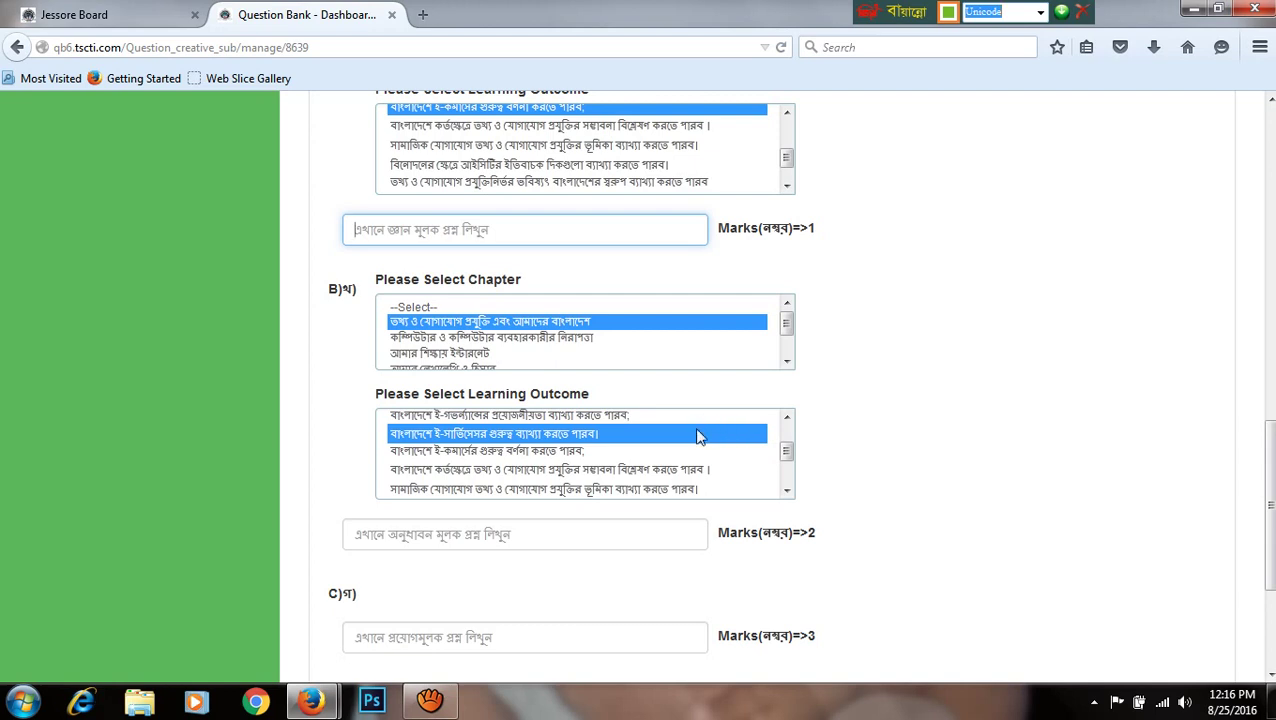
{"action": "left_click_drag", "start_coordinate": [787, 455], "coordinate": [787, 474]}
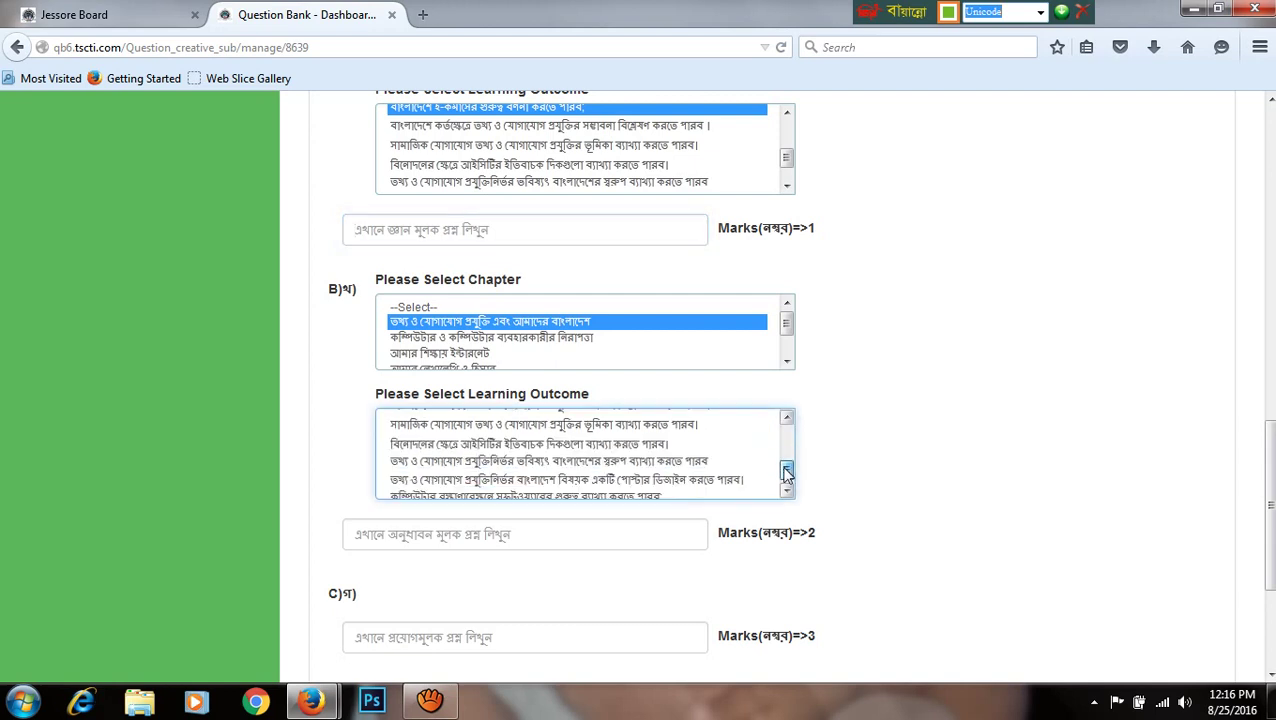
{"action": "left_click", "coordinate": [638, 533]}
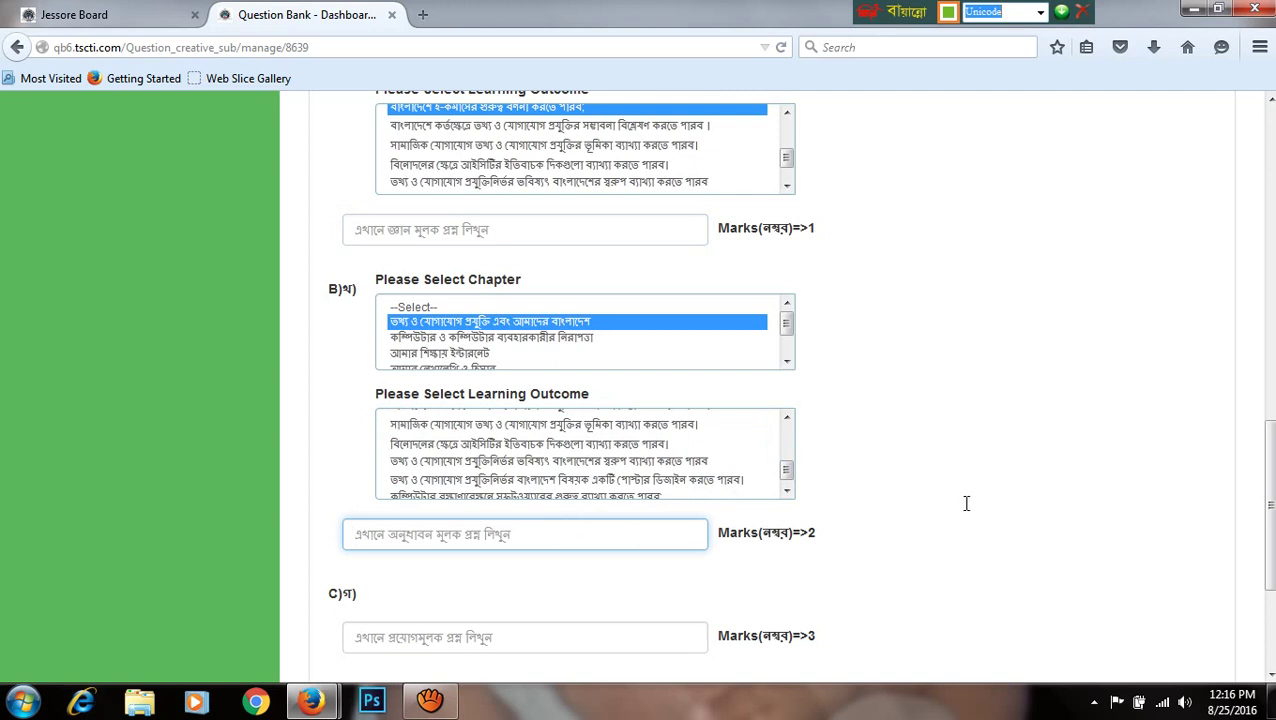
{"action": "scroll", "coordinate": [966, 503], "scroll_direction": "down", "scroll_amount": 2}
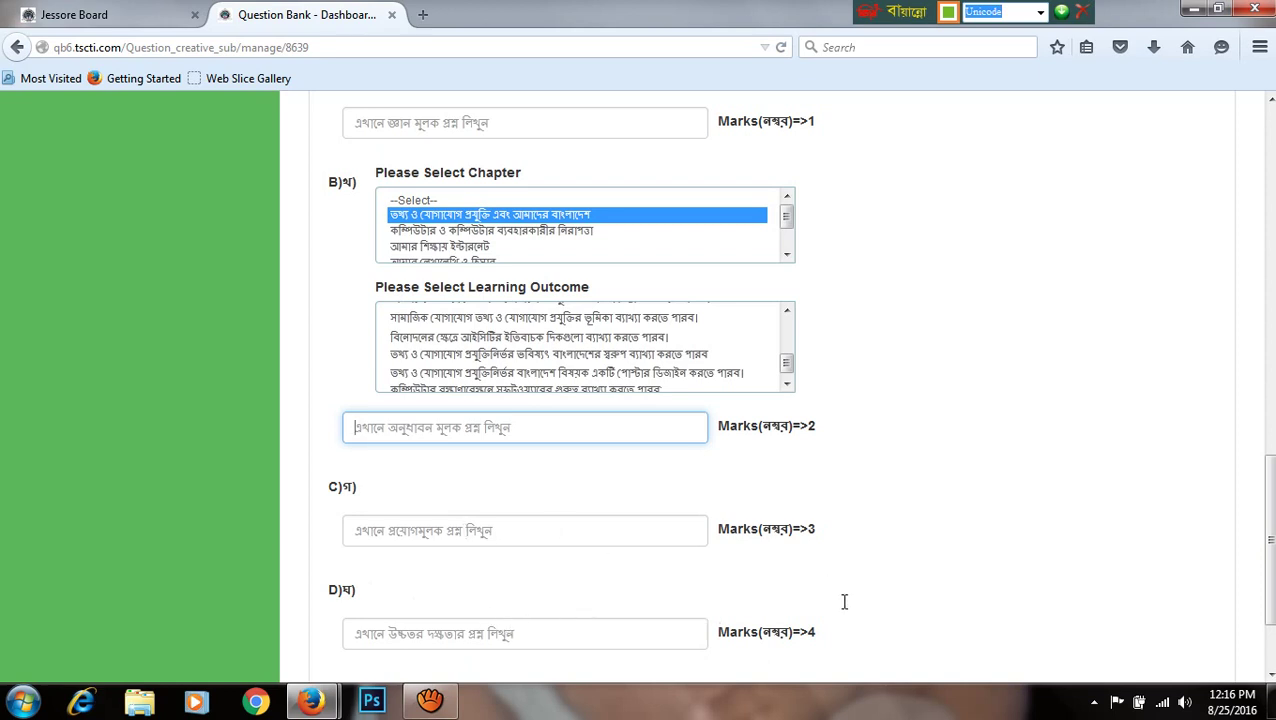
{"action": "scroll", "coordinate": [844, 601], "scroll_direction": "down", "scroll_amount": 2}
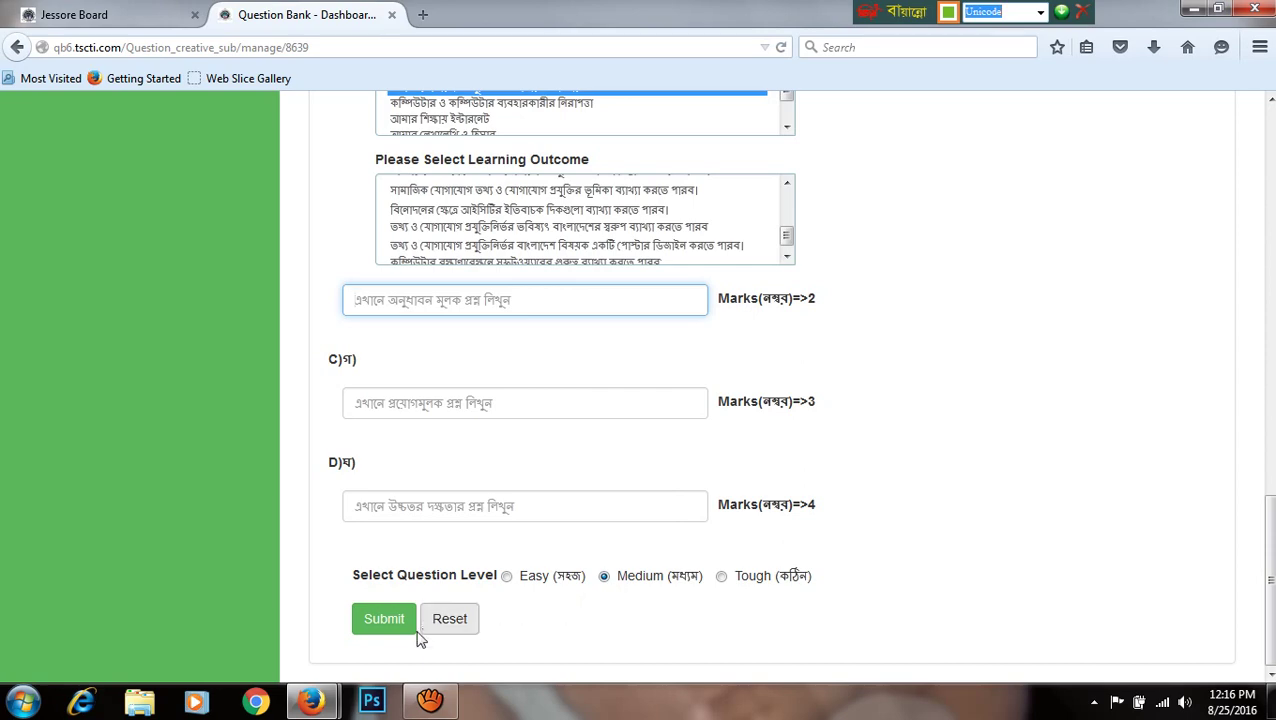
{"action": "scroll", "coordinate": [630, 480], "scroll_direction": "up", "scroll_amount": 10}
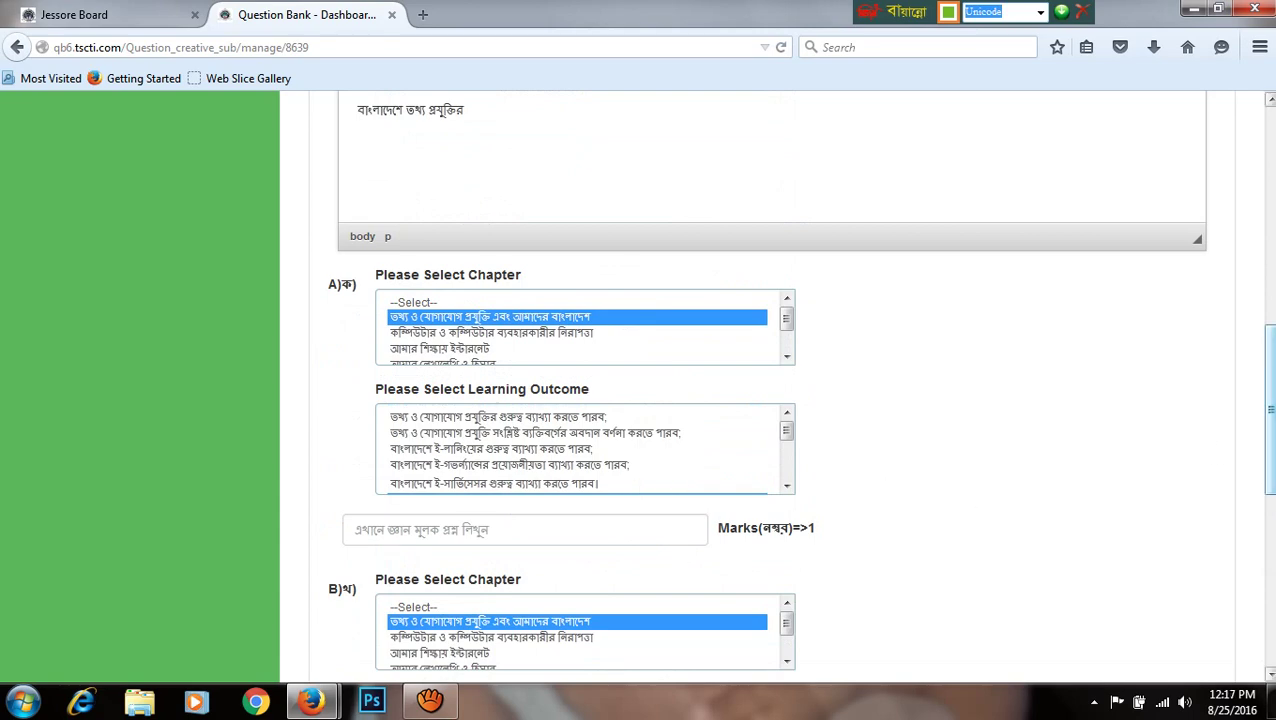
{"action": "left_click_drag", "start_coordinate": [1270, 442], "coordinate": [1270, 222]}
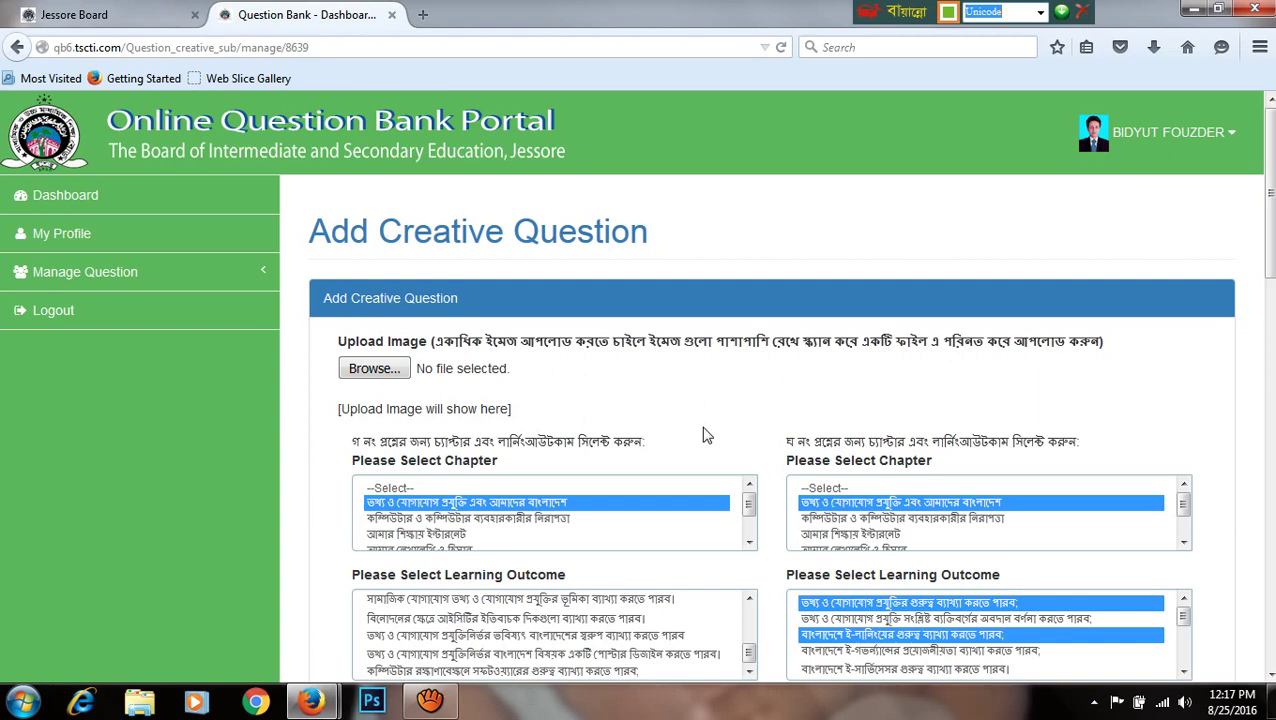
- Open the teacher profile, clear its Change Password field and fill in the account password again
{"action": "left_click", "coordinate": [60, 236]}
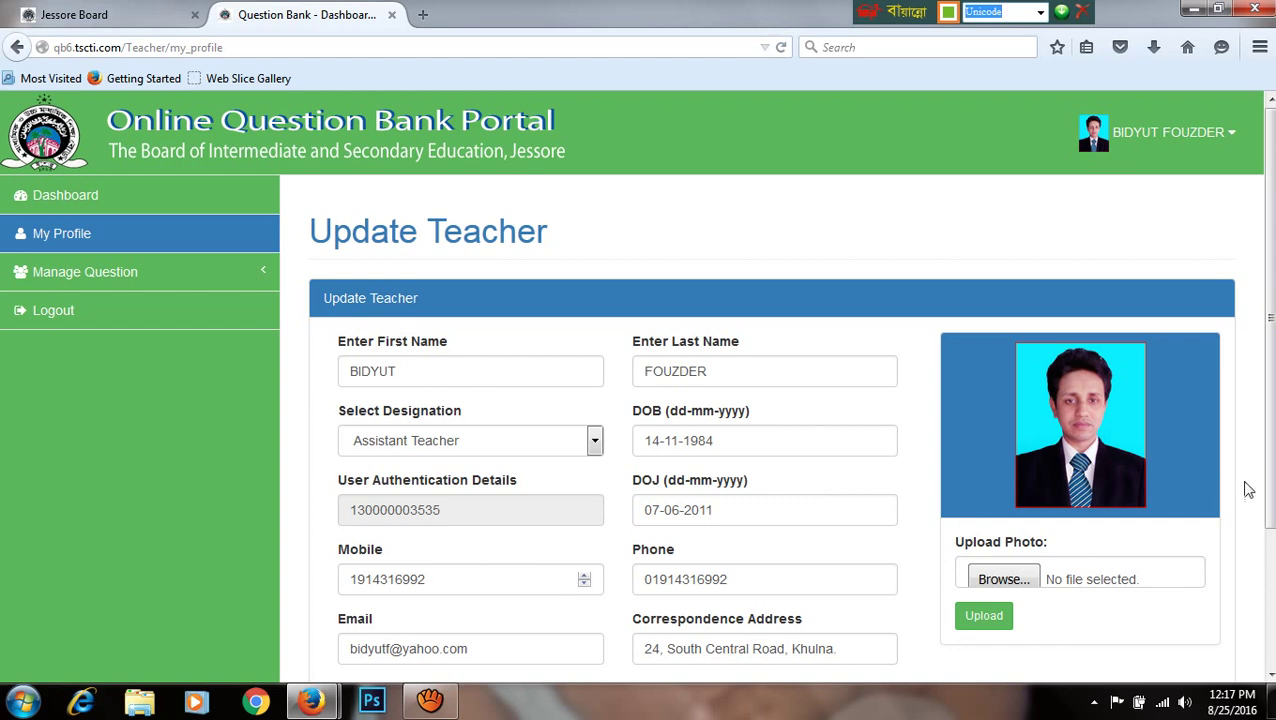
{"action": "left_click_drag", "start_coordinate": [1268, 490], "coordinate": [1270, 508]}
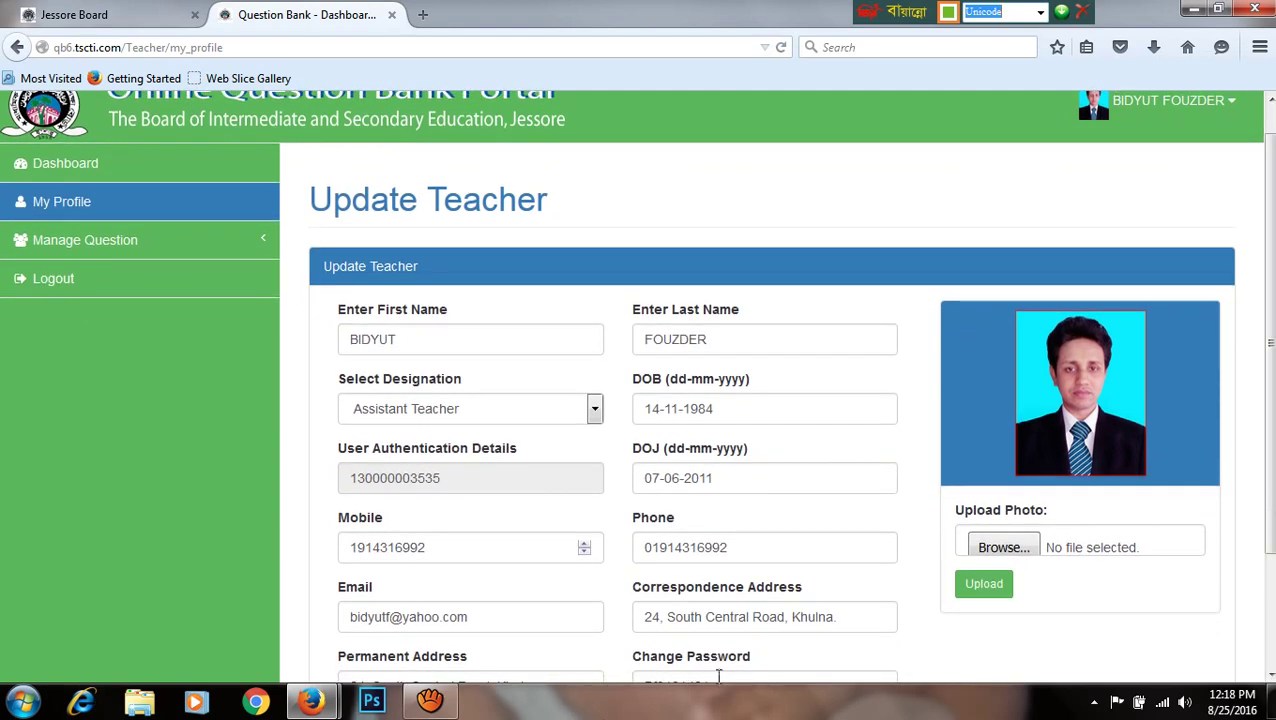
{"action": "left_click_drag", "start_coordinate": [718, 678], "coordinate": [636, 560]}
{"action": "key", "text": "BackSpace"}
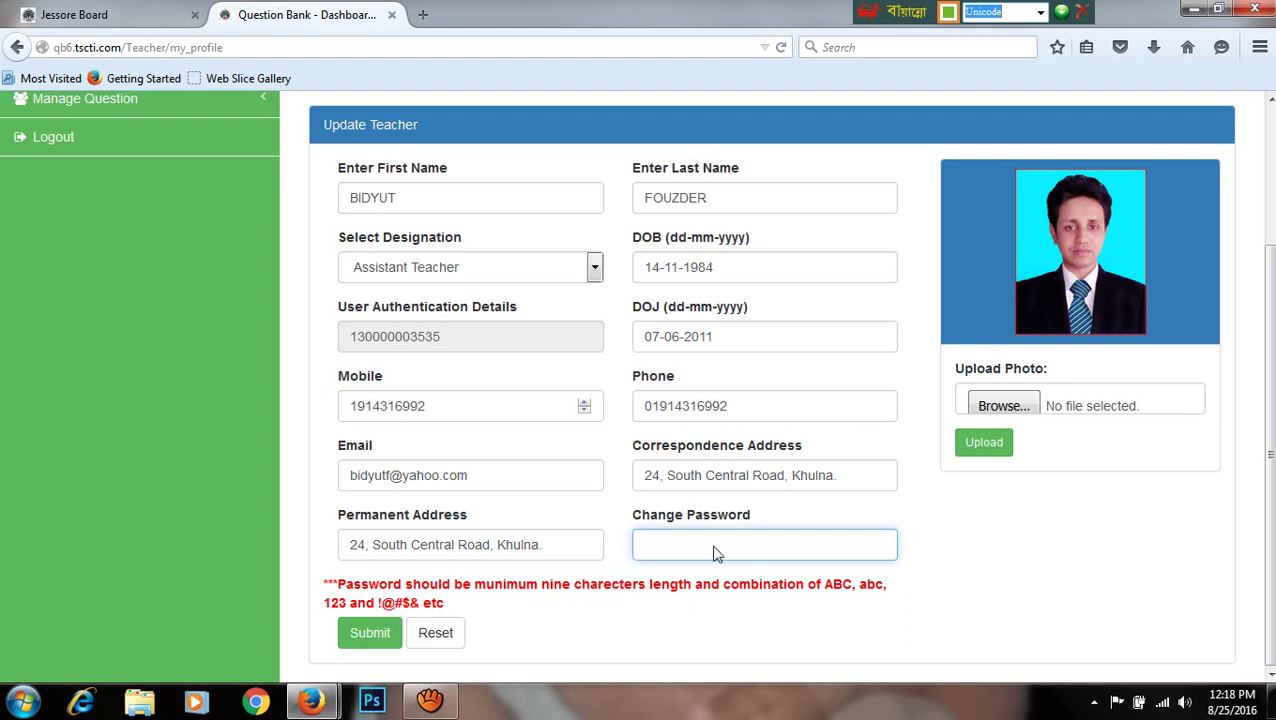
{"action": "scroll", "coordinate": [1266, 450], "scroll_direction": "up", "scroll_amount": 3}
{"action": "scroll", "coordinate": [1266, 450], "scroll_direction": "up", "scroll_amount": 5}
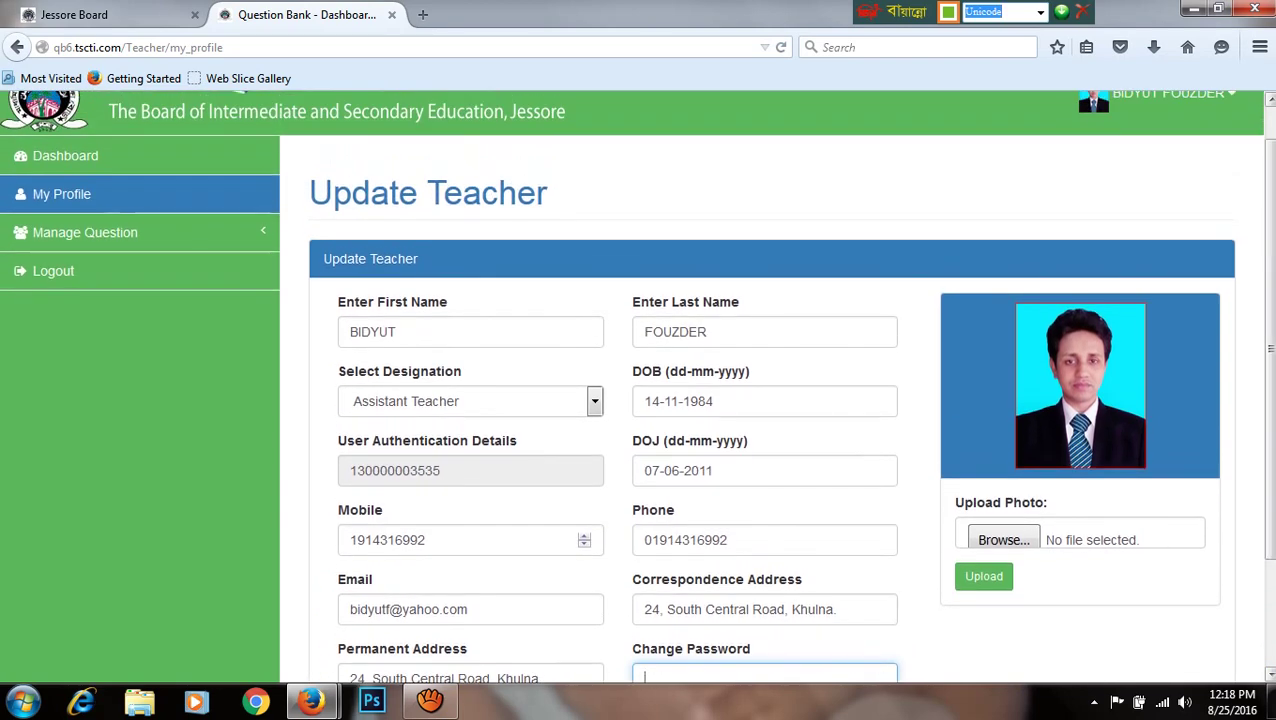
{"action": "scroll", "coordinate": [1272, 432], "scroll_direction": "up", "scroll_amount": 1}
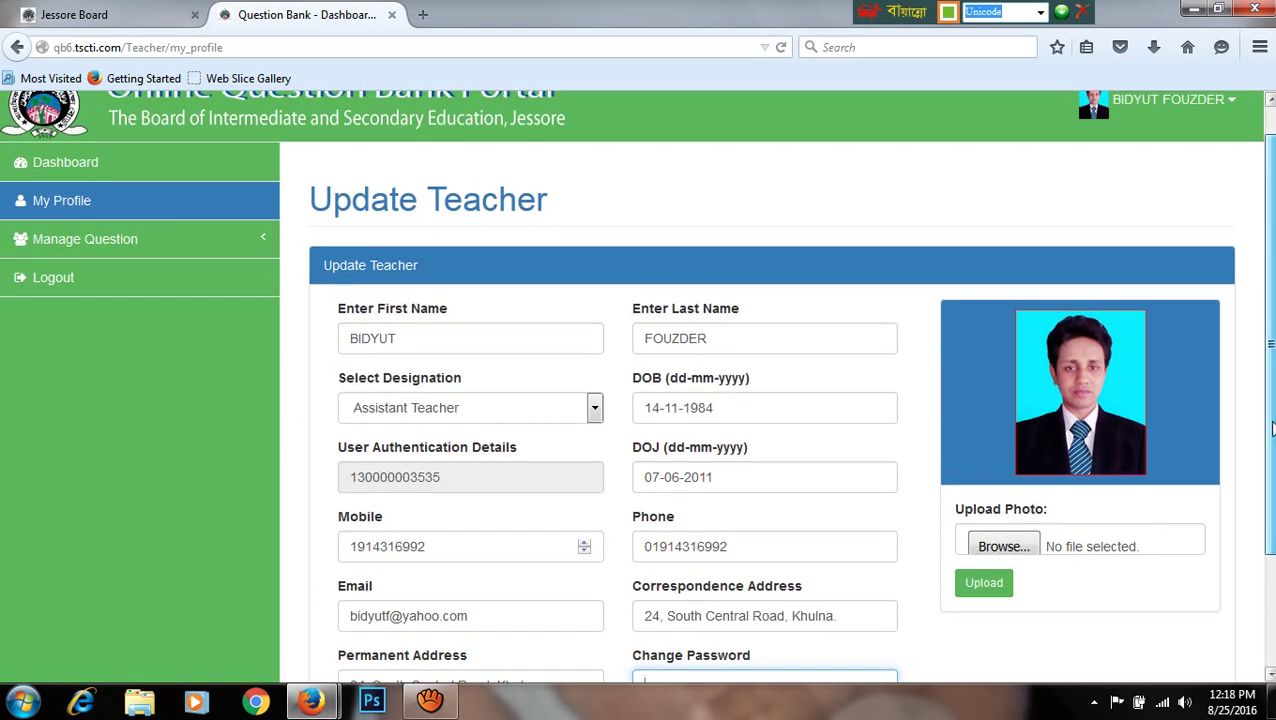
{"action": "scroll", "coordinate": [1272, 432], "scroll_direction": "down", "scroll_amount": 1}
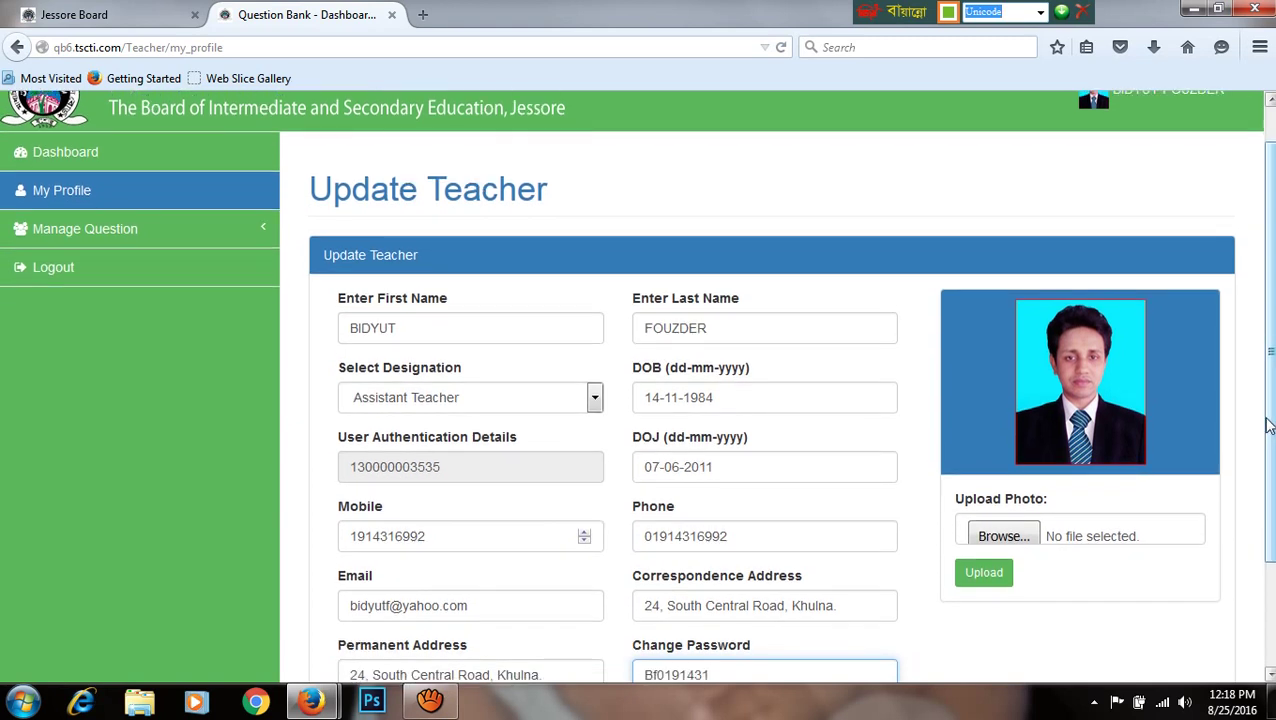
{"action": "scroll", "coordinate": [1266, 400], "scroll_direction": "up", "scroll_amount": 1}
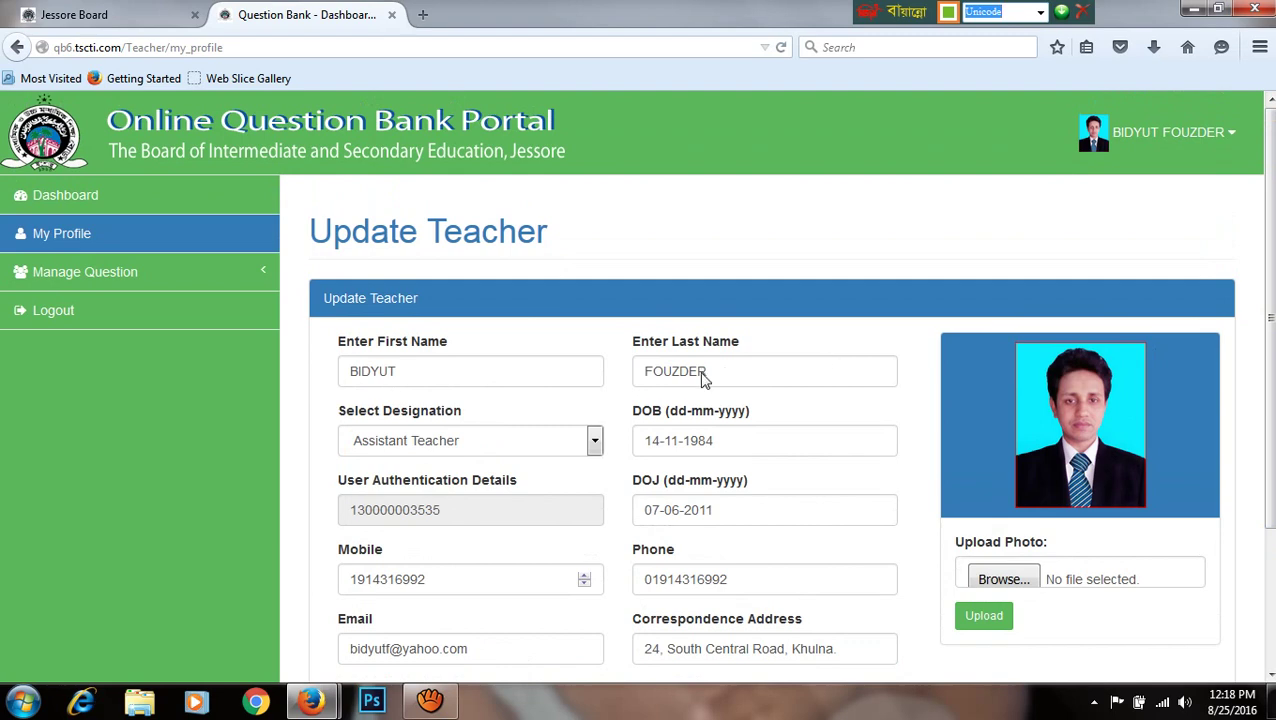
- Check the account options, go to the teacher dashboard and view the rejected and pending lists of creative questions
{"action": "left_click", "coordinate": [1237, 136]}
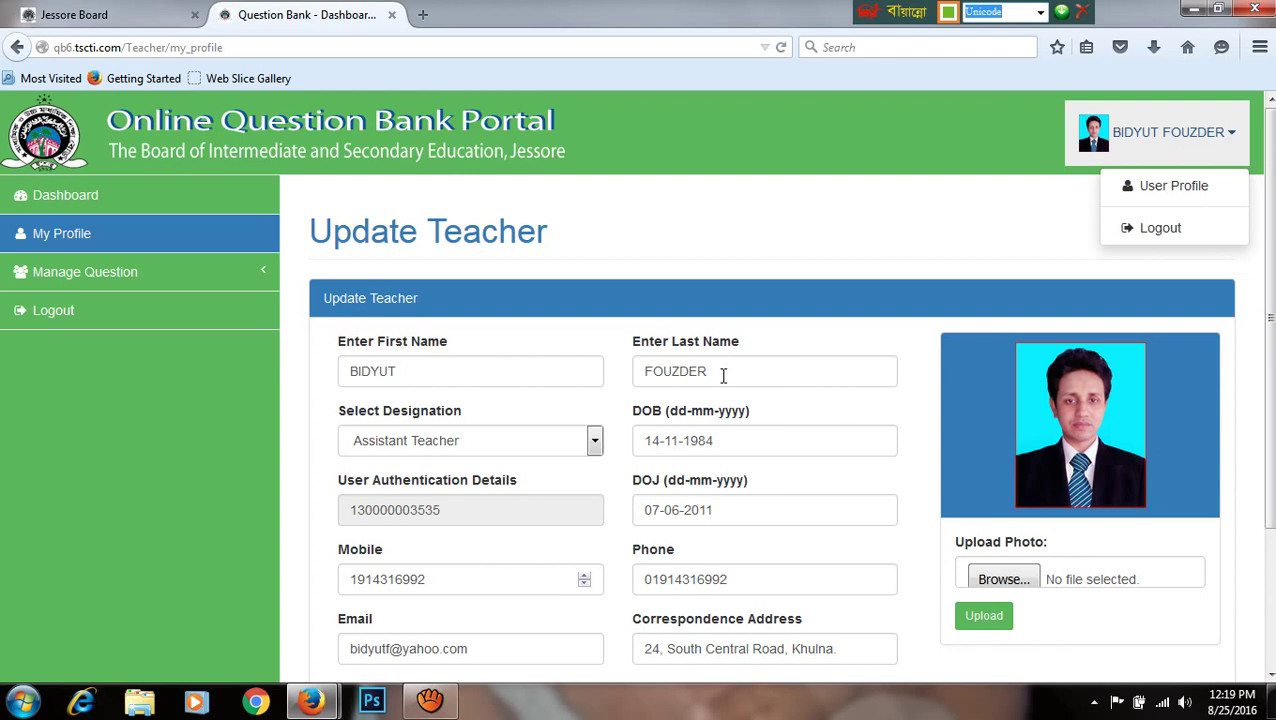
{"action": "left_click", "coordinate": [84, 198]}
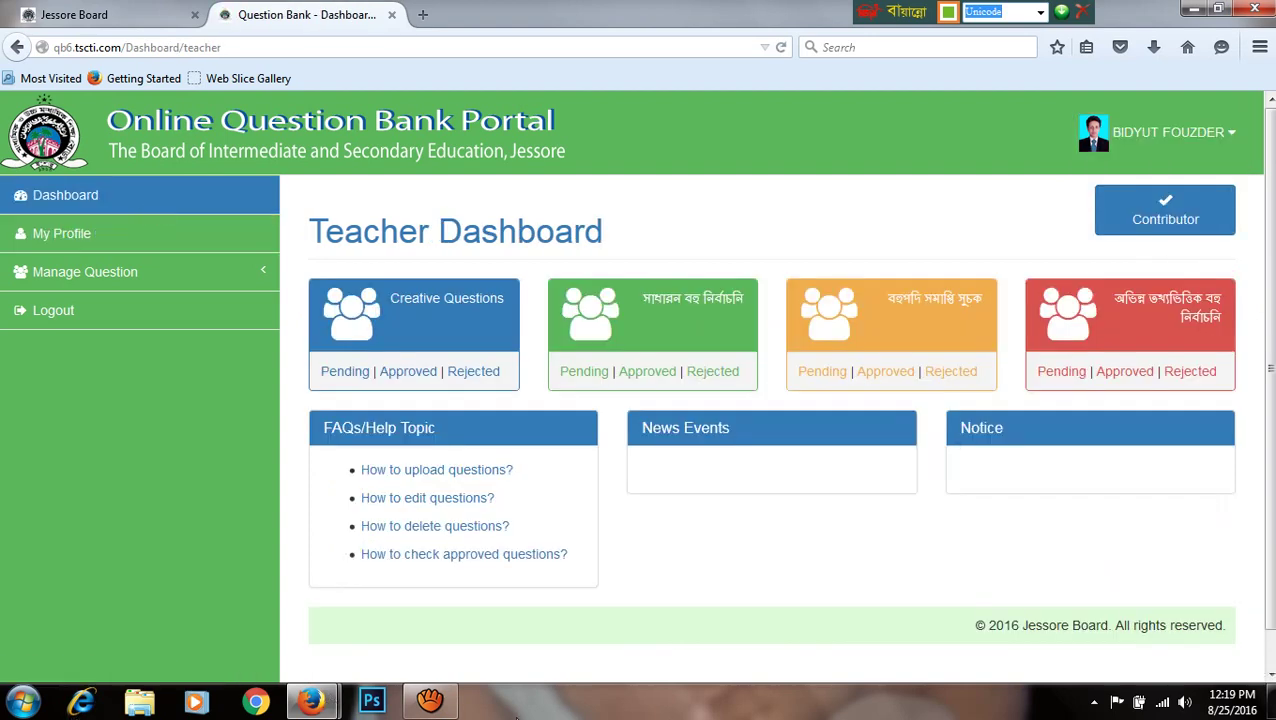
{"action": "left_click", "coordinate": [471, 378]}
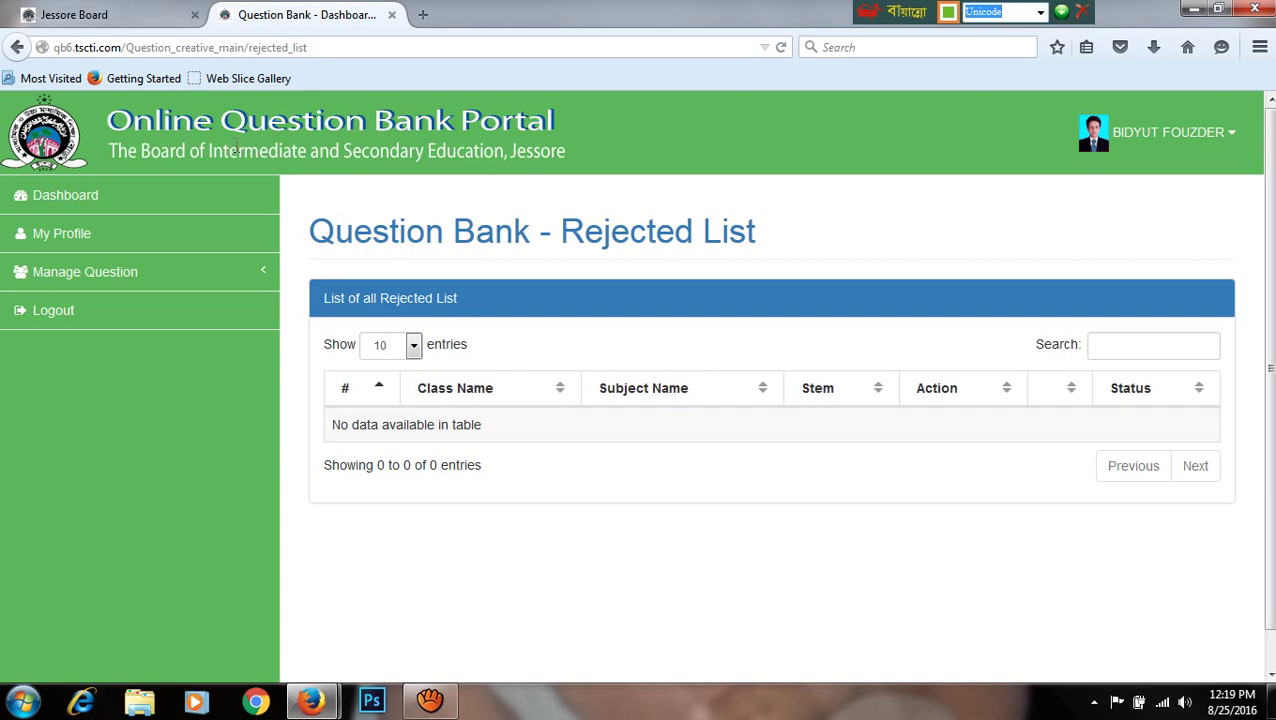
{"action": "left_click", "coordinate": [17, 48]}
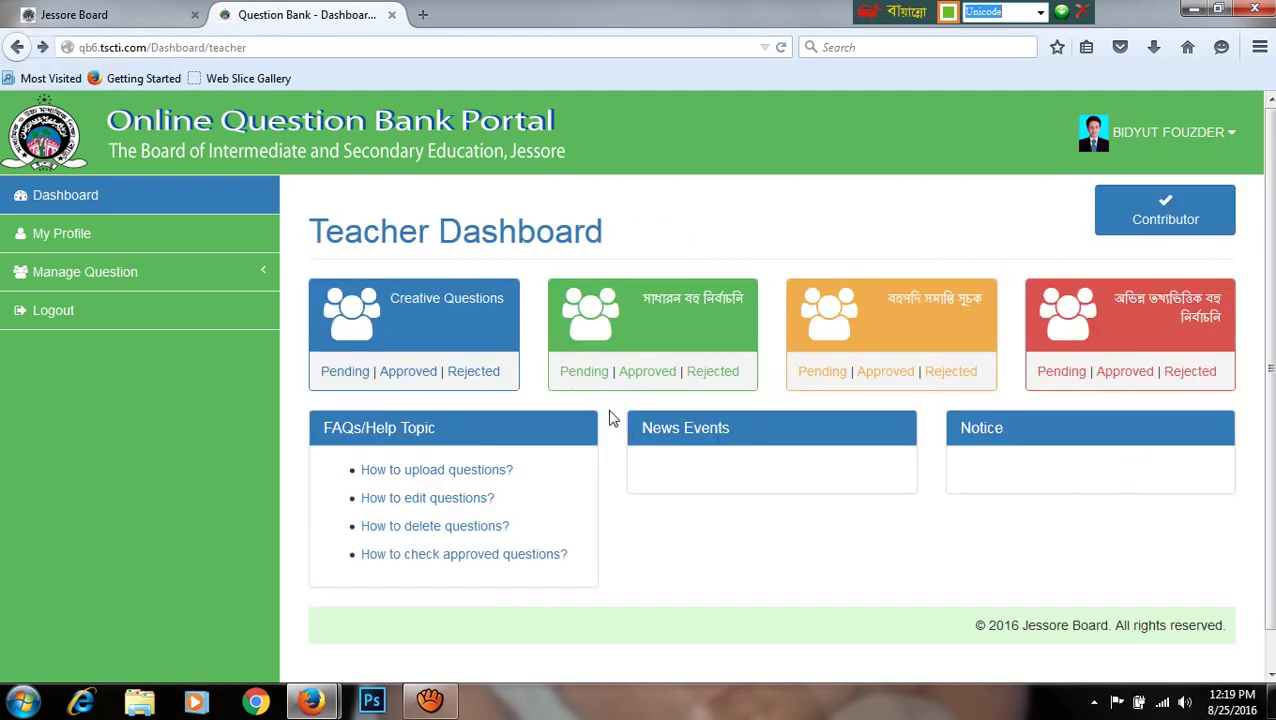
{"action": "left_click", "coordinate": [355, 378]}
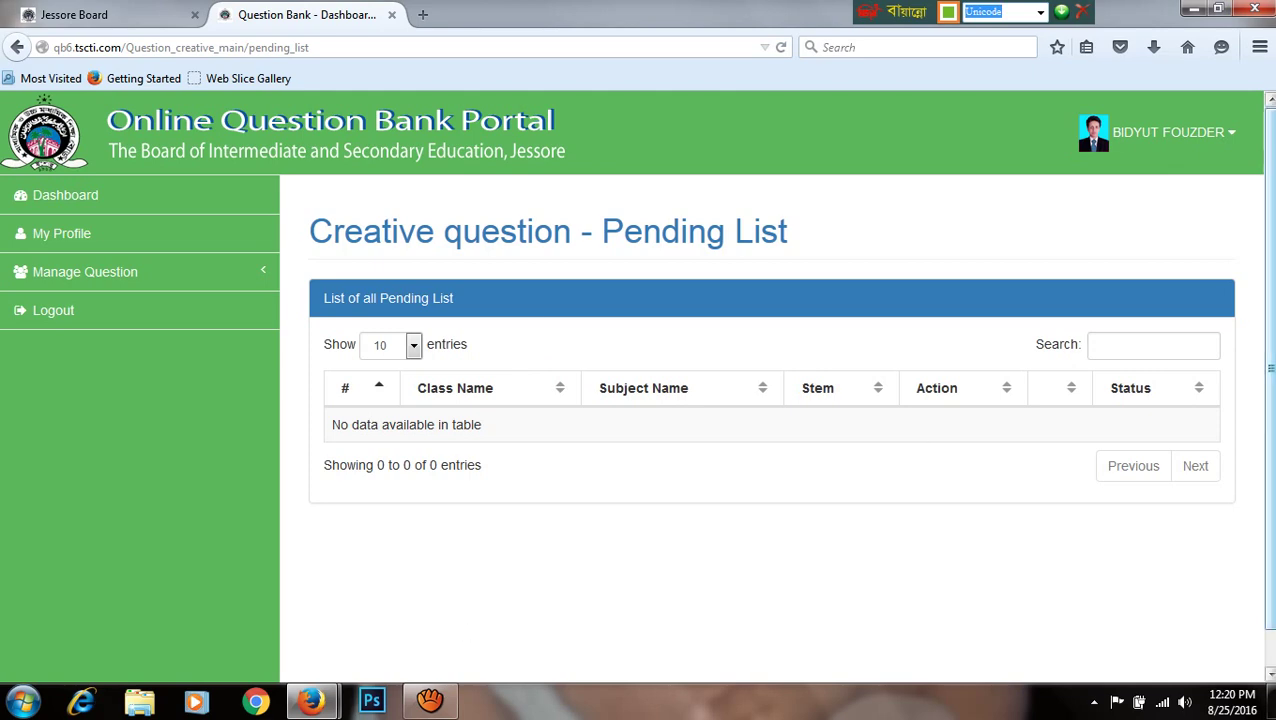
- Log out of the question bank portal and close the browser window
{"action": "left_click", "coordinate": [1230, 140]}
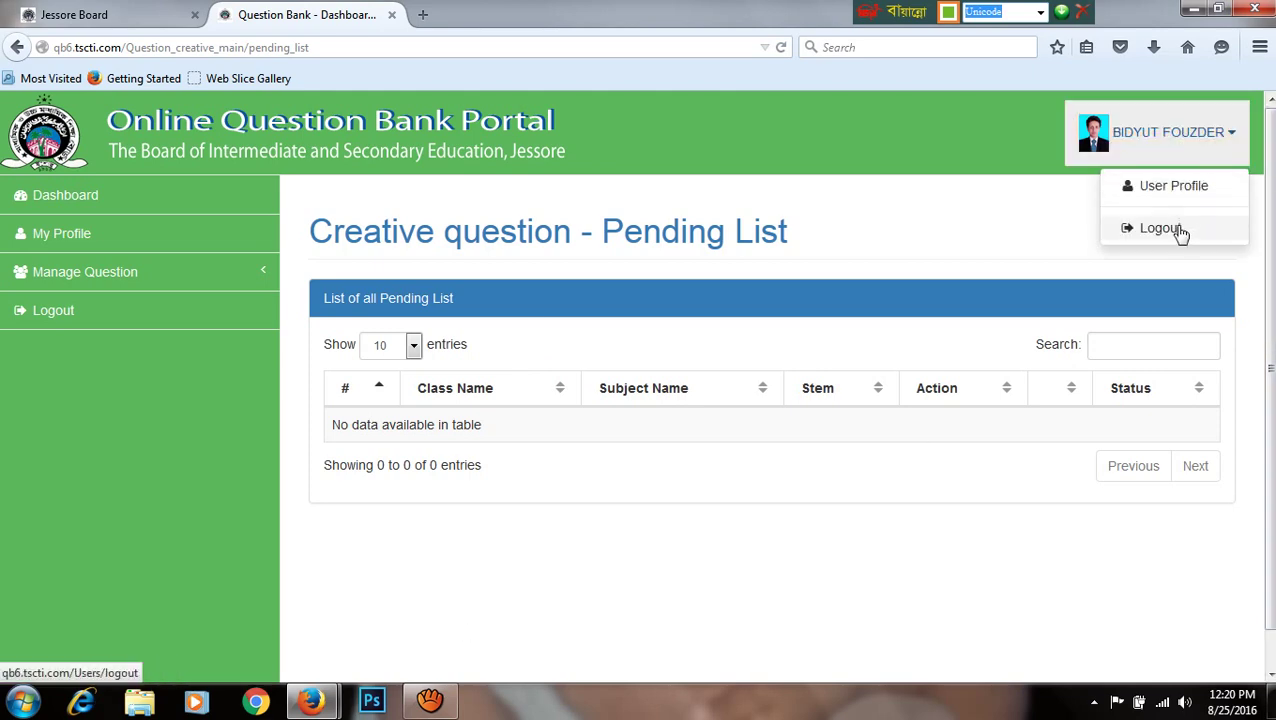
{"action": "left_click", "coordinate": [1181, 230]}
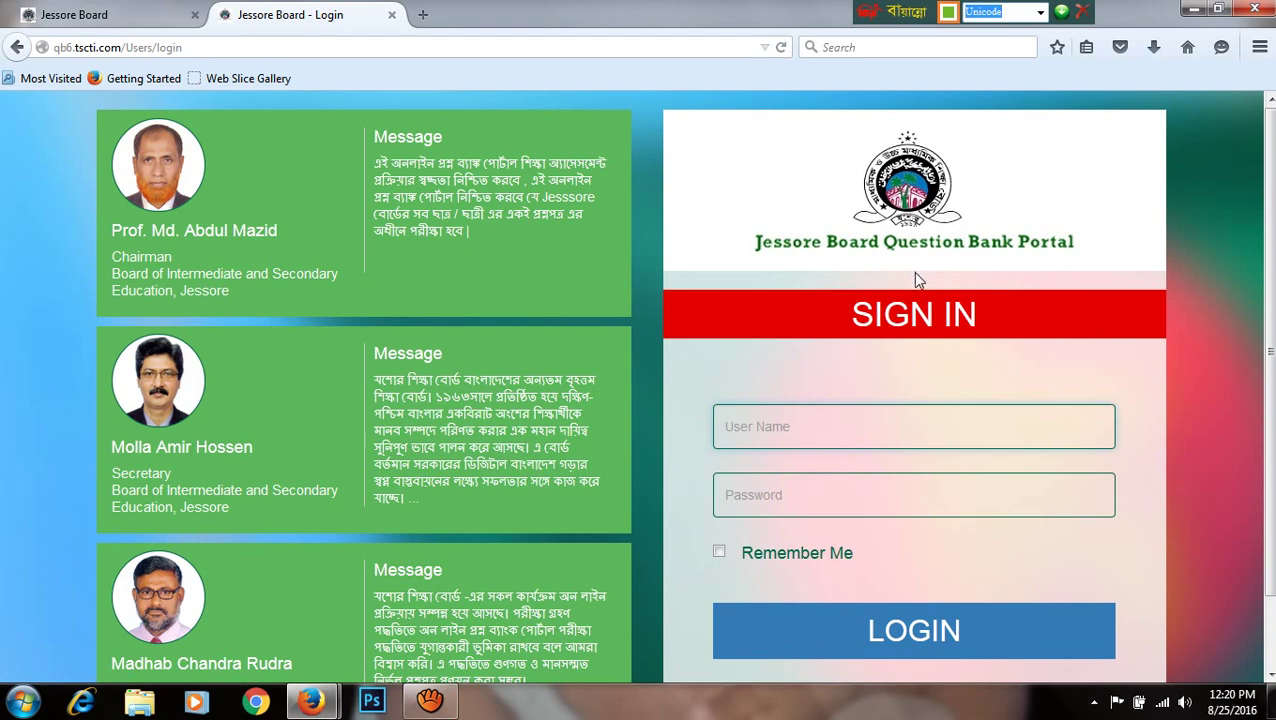
{"action": "left_click", "coordinate": [1258, 10]}
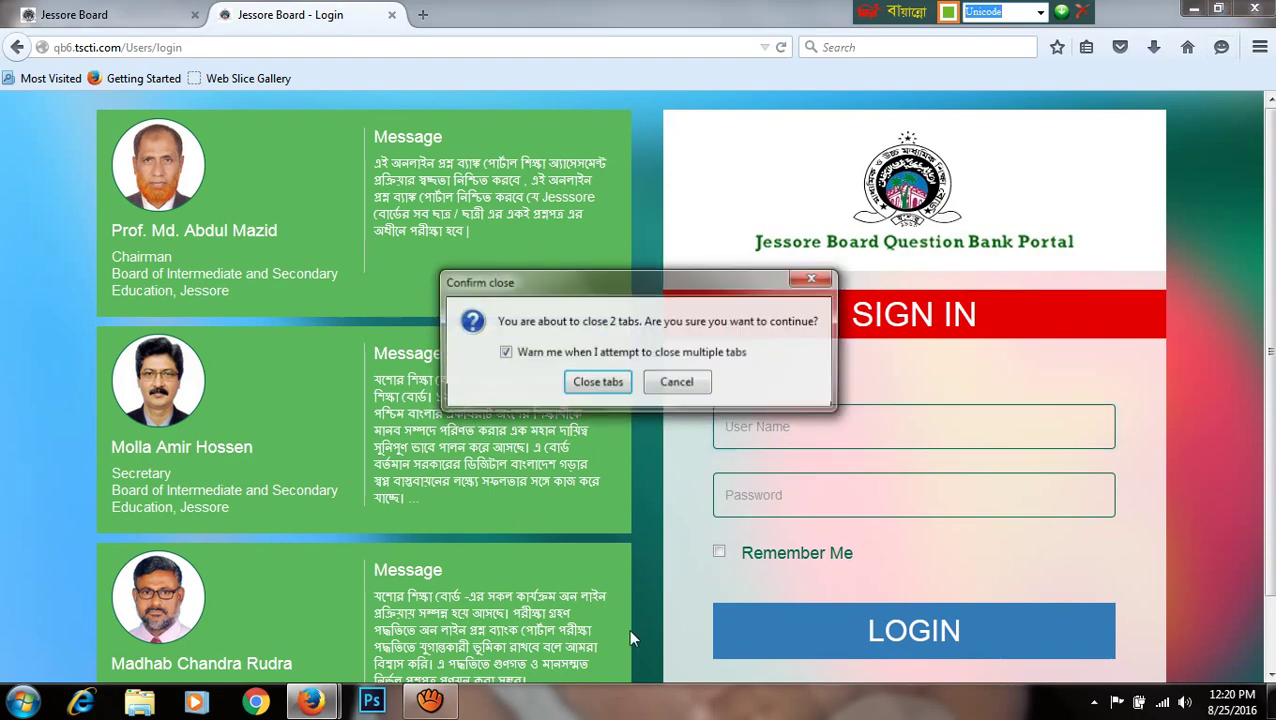